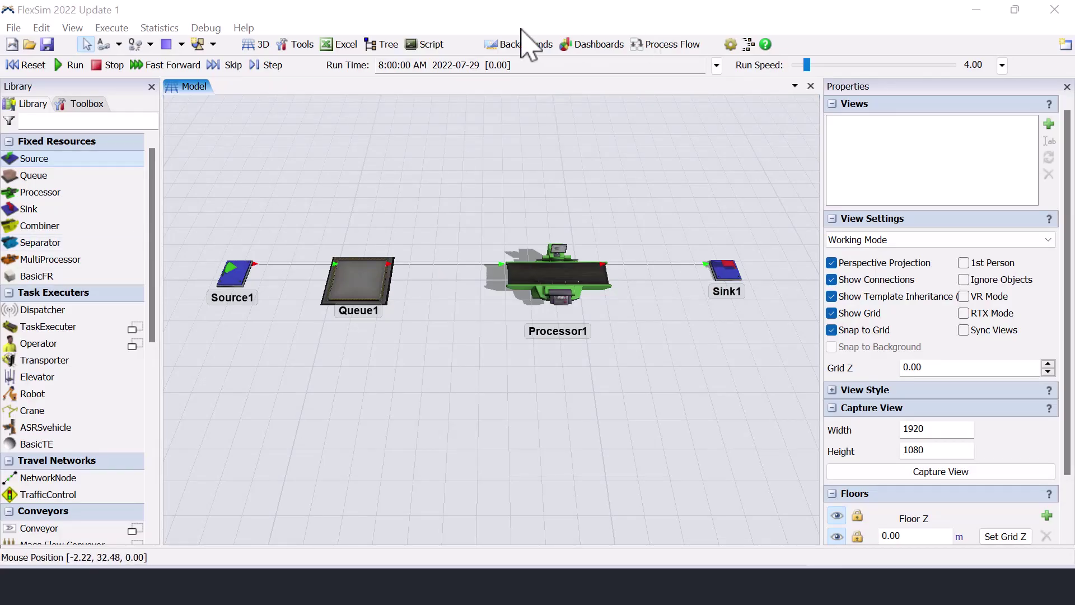
- Select Source1 and list its Arrival Style options in the Source properties section
click(234, 273)
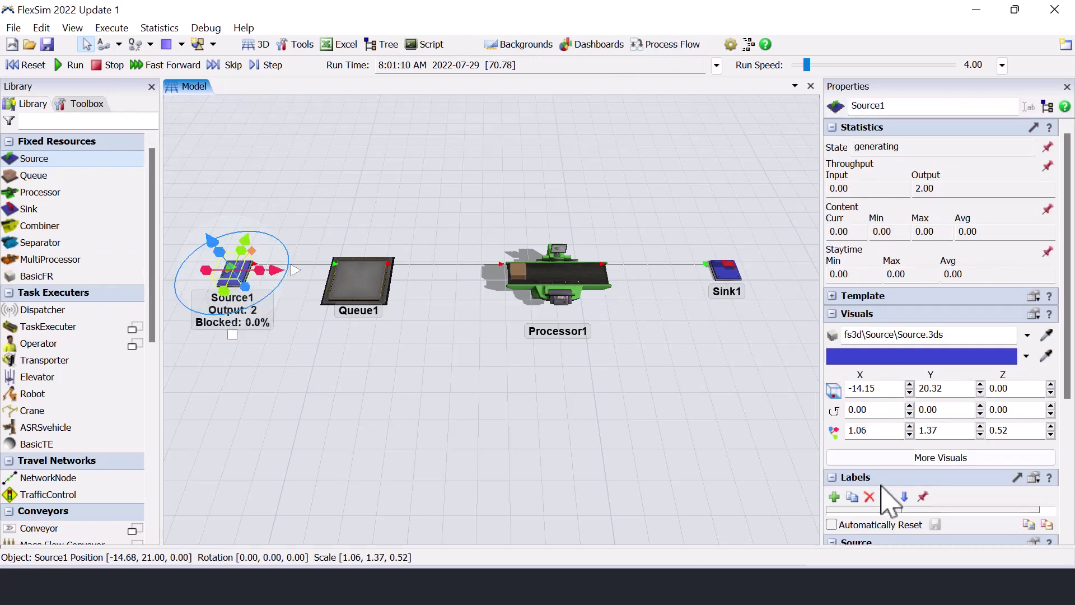
drag(1067, 280, 1067, 410)
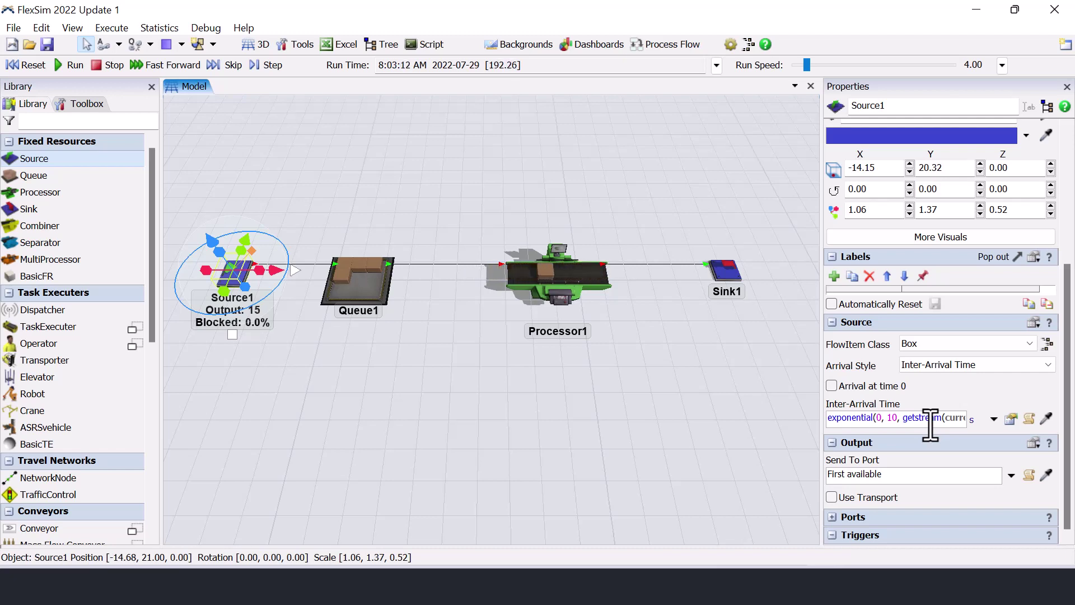
click(994, 368)
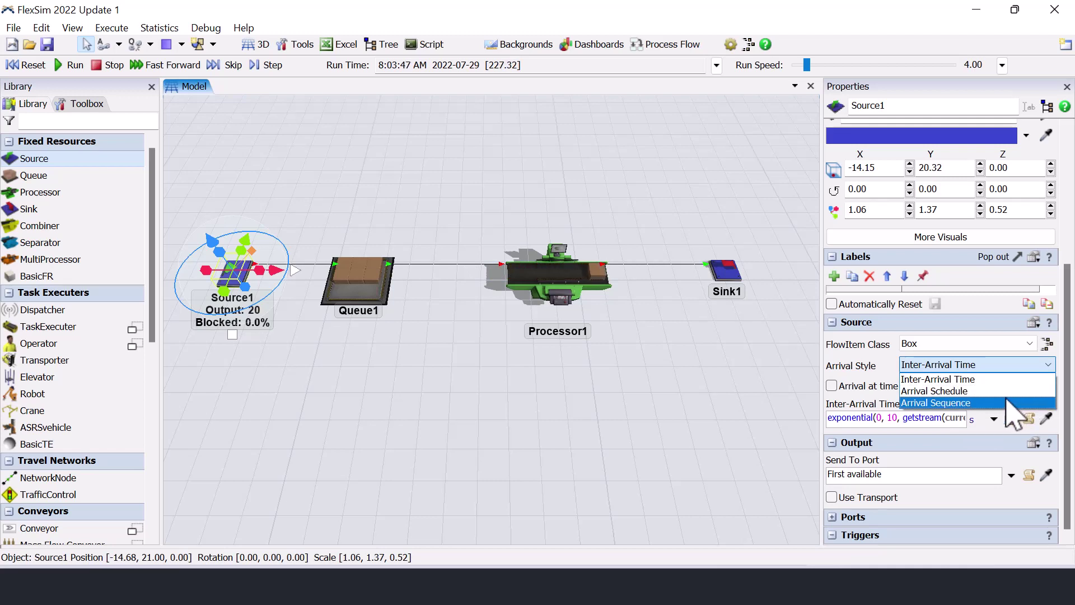
- Switch Source1 to Arrival Schedule, open its schedule table and stop the simulation
click(972, 392)
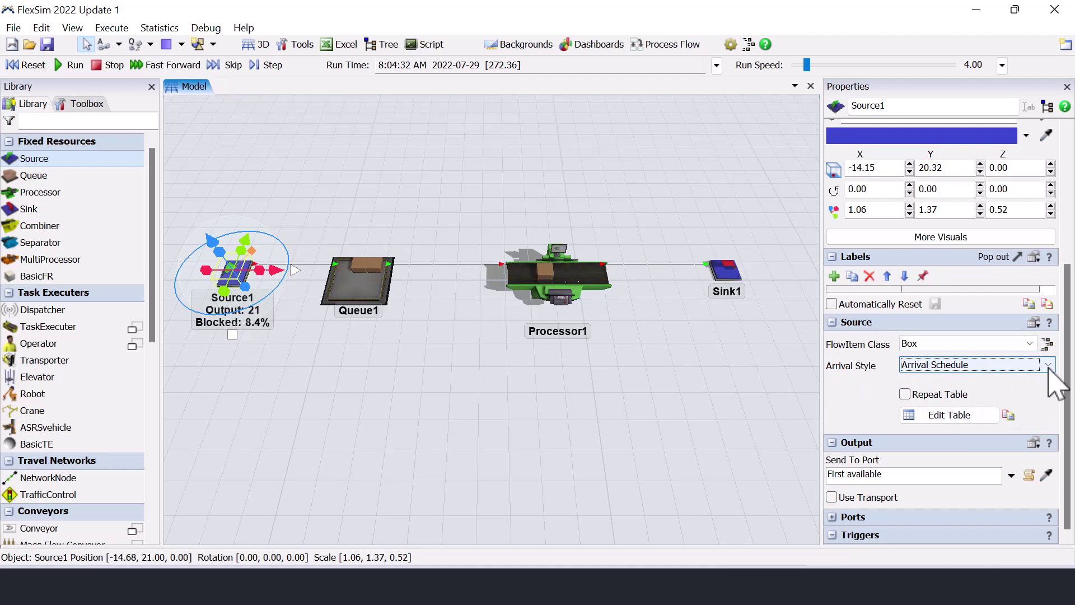
click(949, 418)
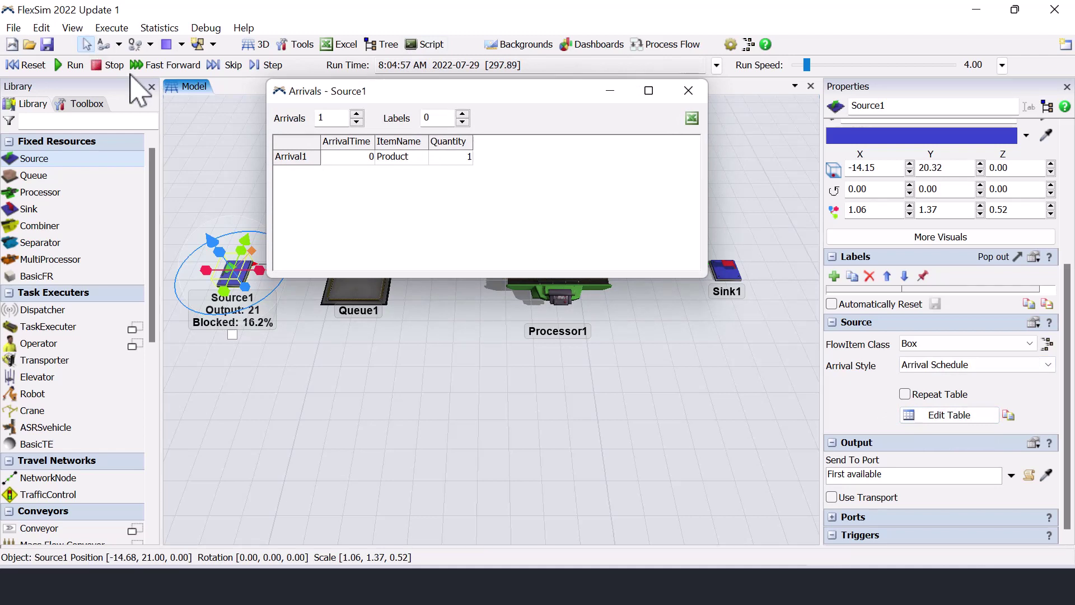
click(113, 66)
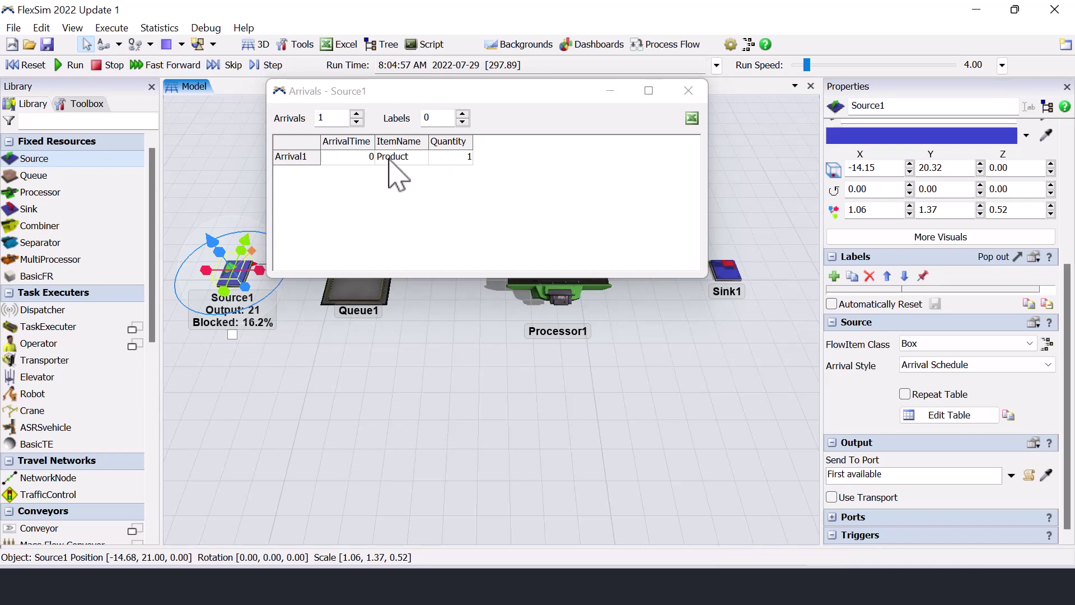
- Set Arrival1's quantity to 10, then reset and rerun the model
drag(415, 91, 434, 91)
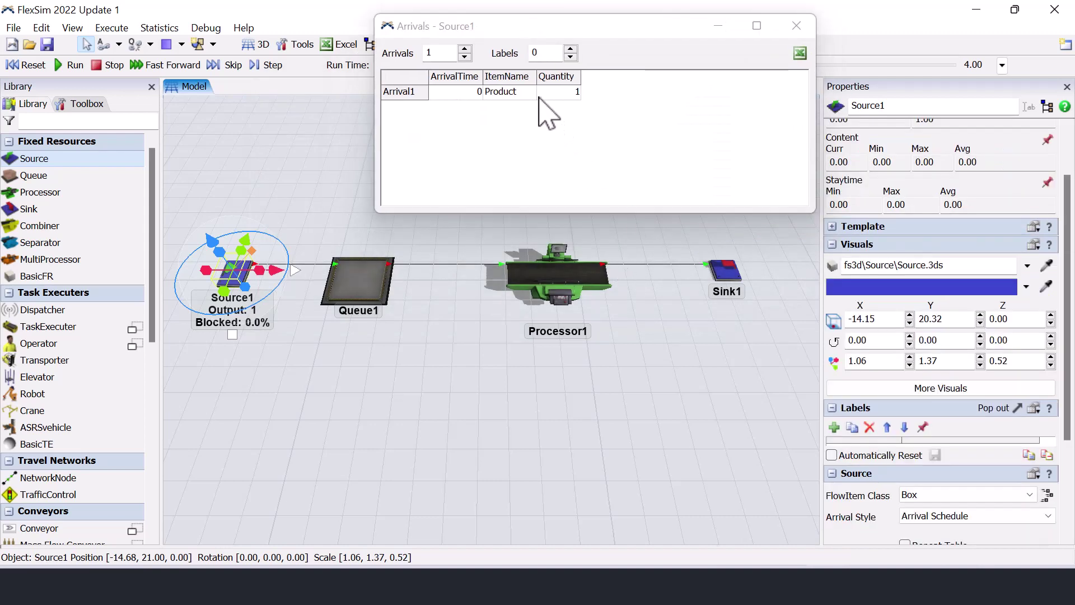
click(562, 93)
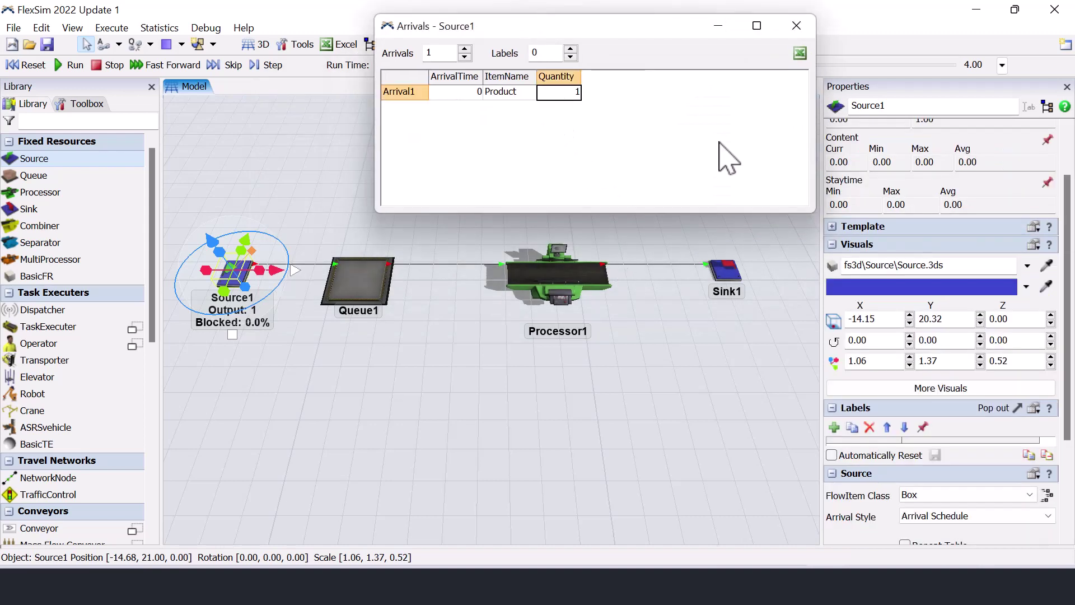
text(10)
click(632, 98)
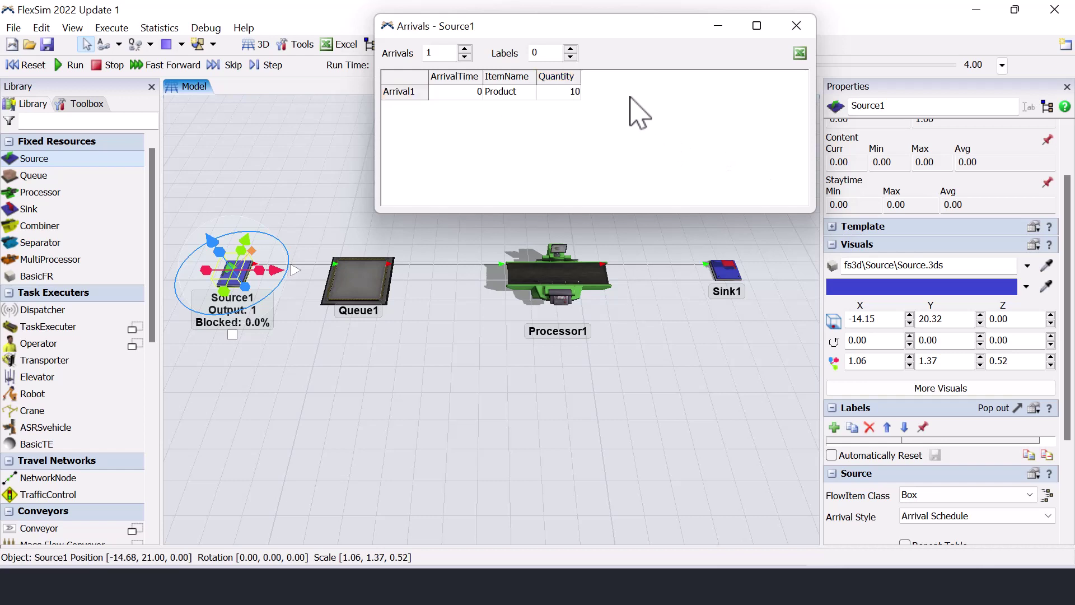
click(27, 66)
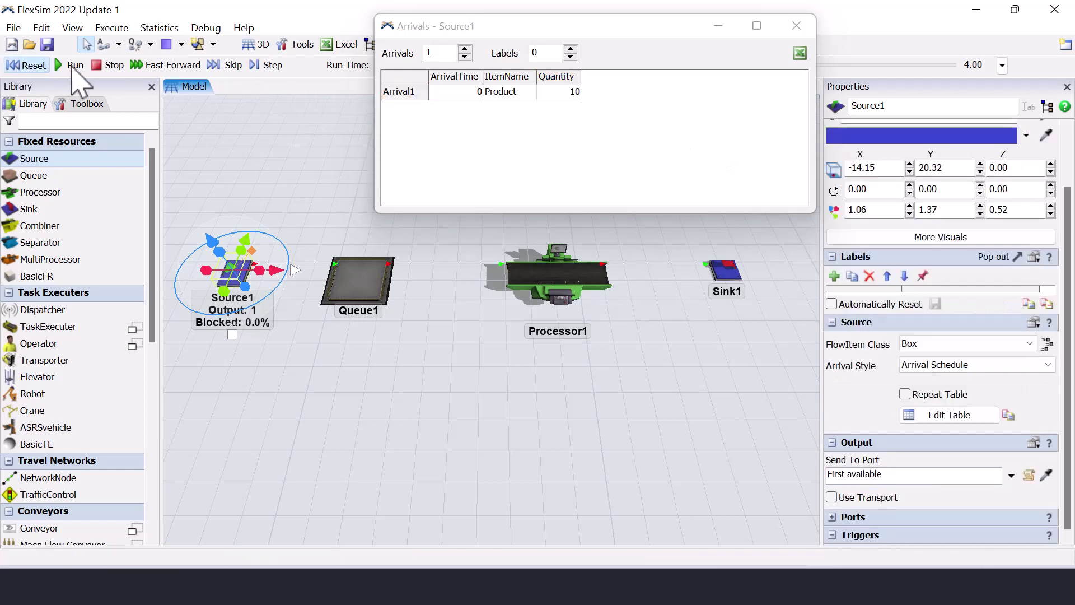
click(72, 65)
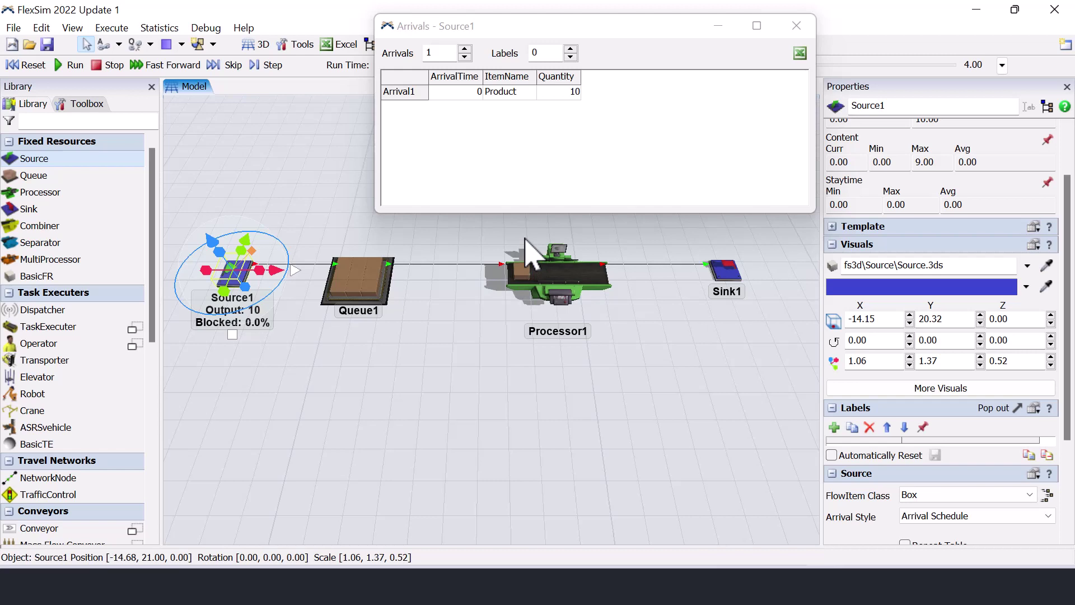
- Add two arrivals at times 10 and 20 with quantities 12 and 8
click(465, 50)
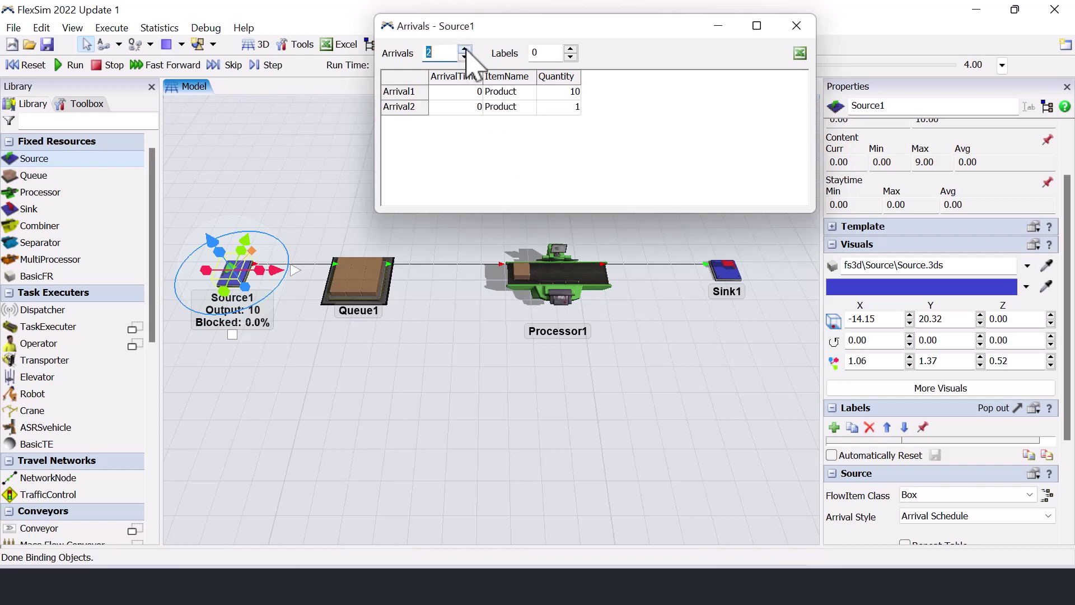
click(464, 49)
click(473, 110)
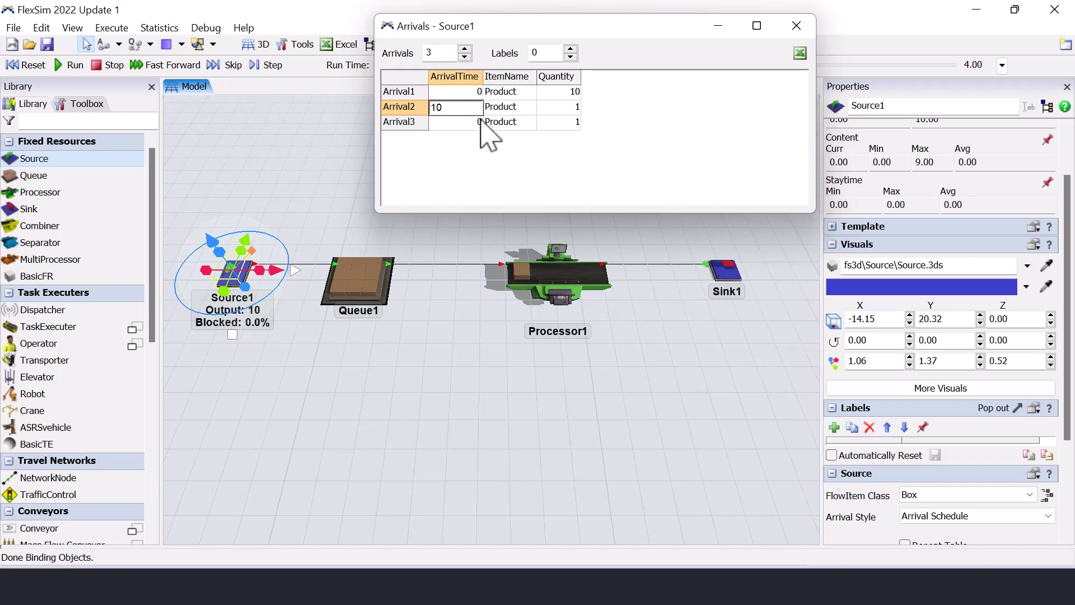
click(478, 123)
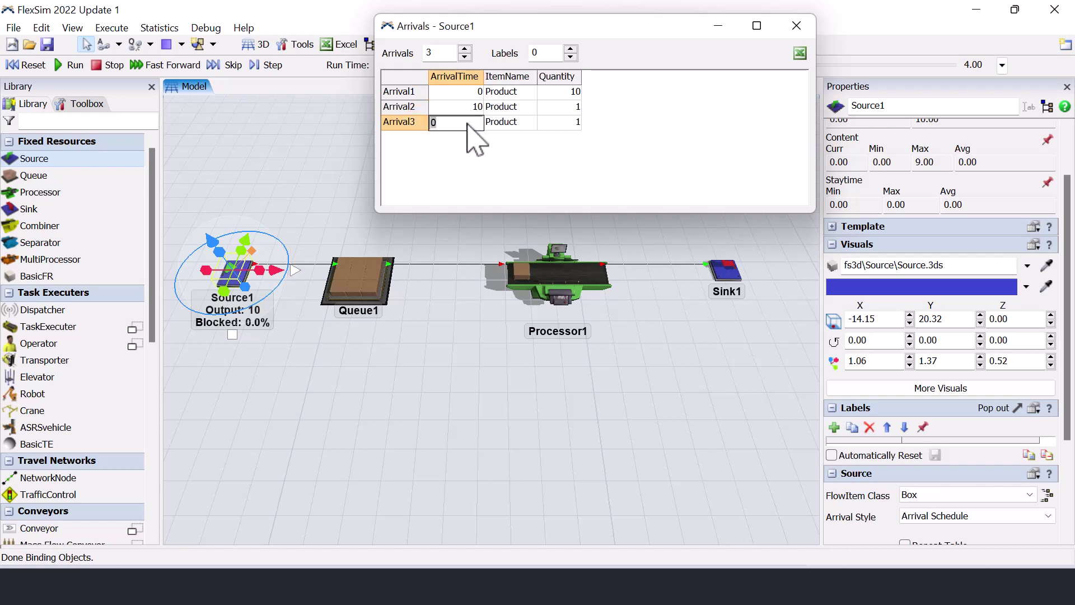
click(564, 111)
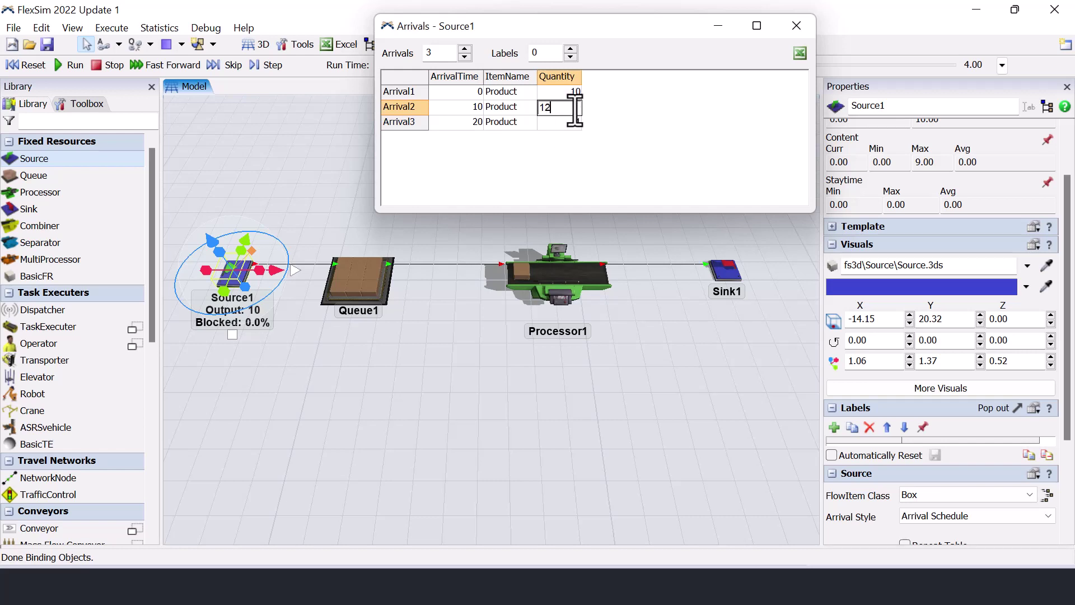
click(566, 124)
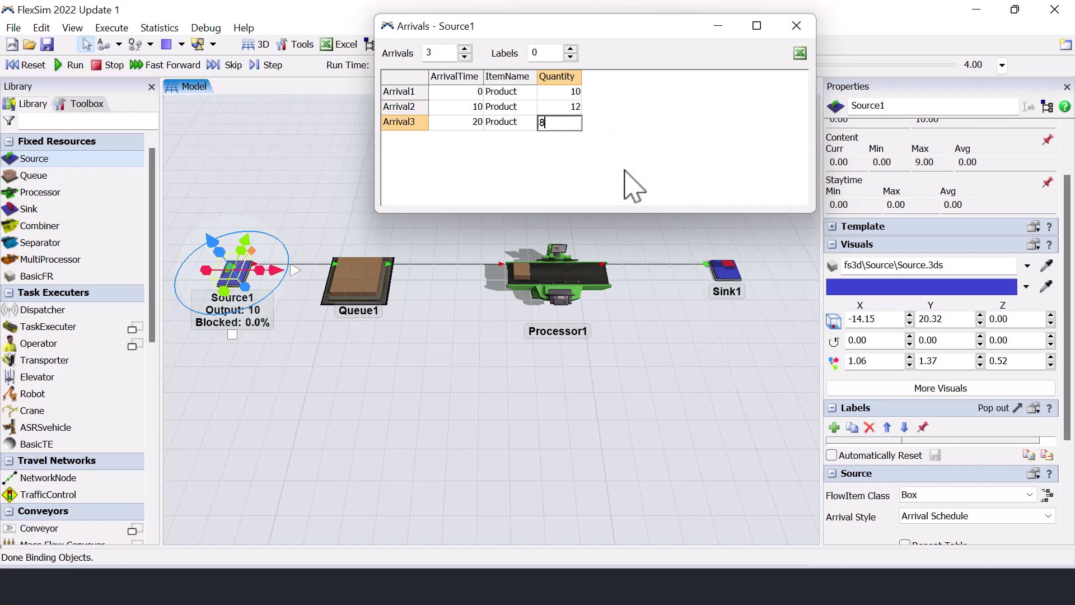
click(534, 107)
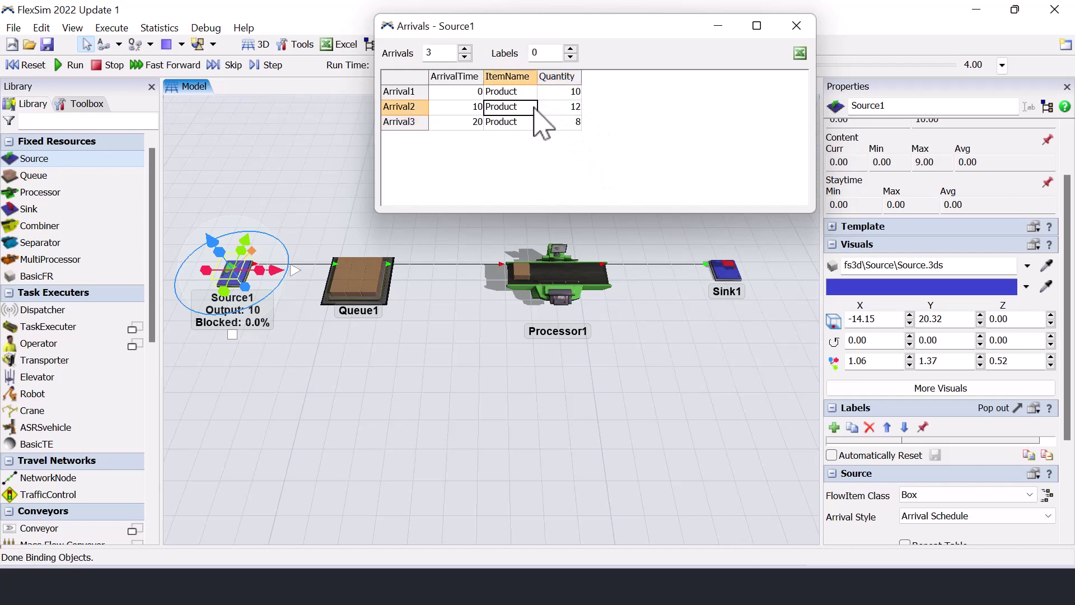
- Reset, run and stop the model once all 30 items have arrived
click(26, 65)
click(70, 64)
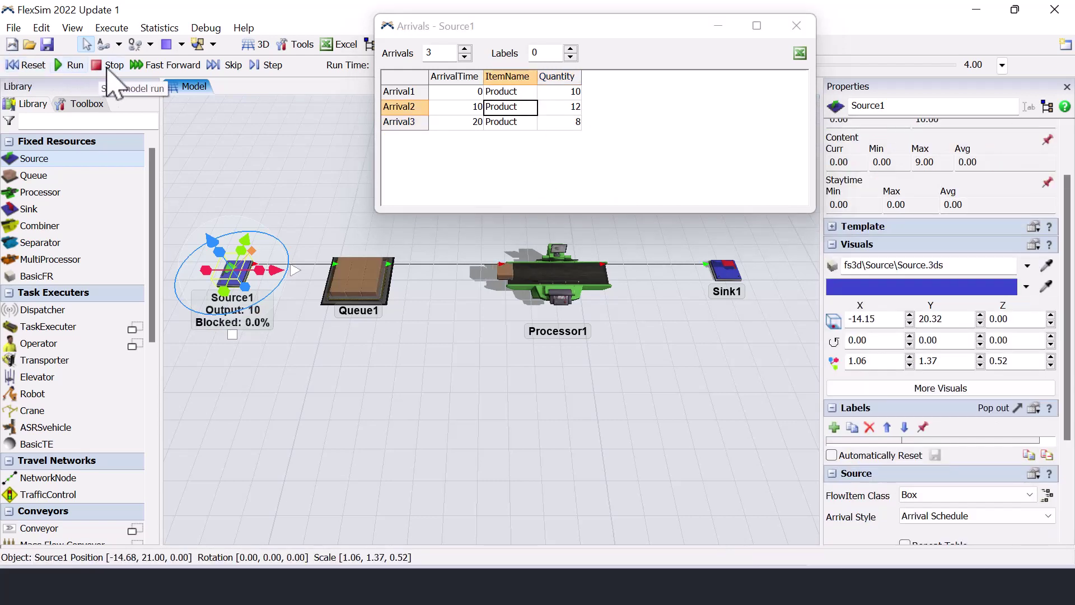
drag(591, 24, 787, 31)
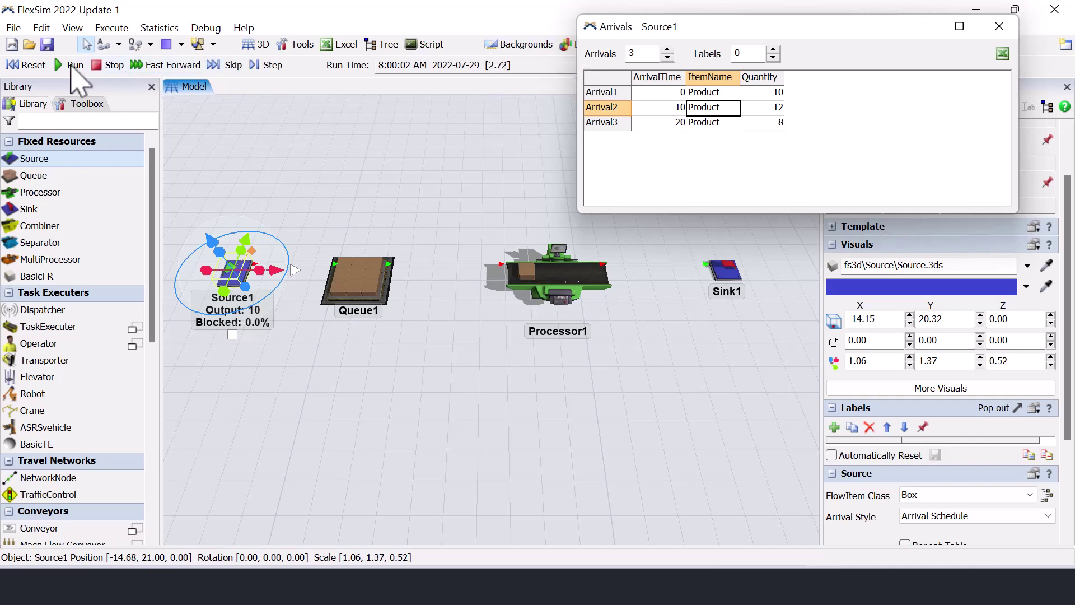
click(72, 64)
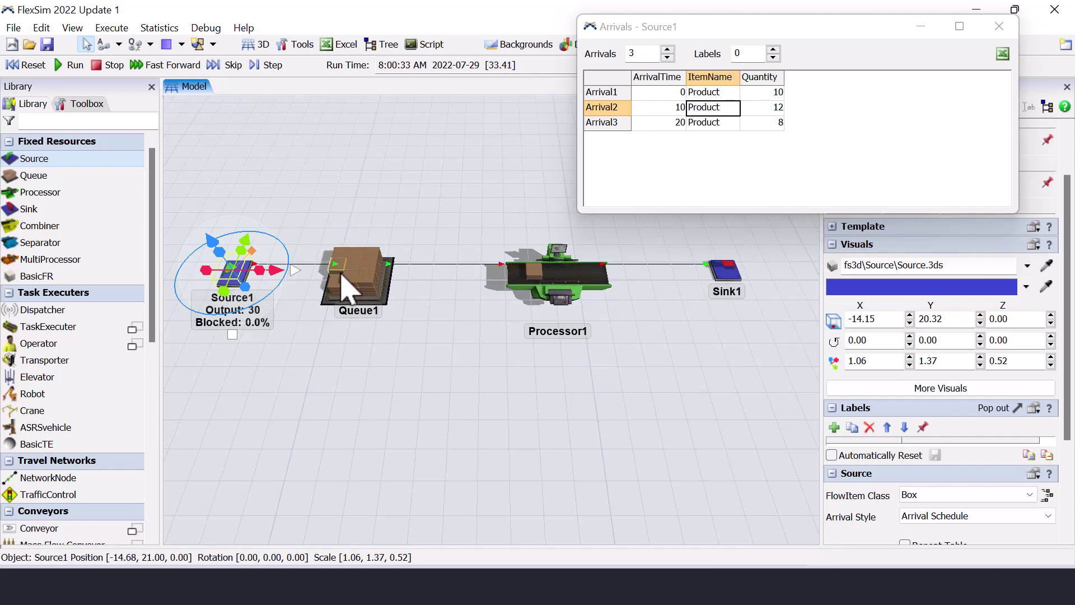
click(102, 69)
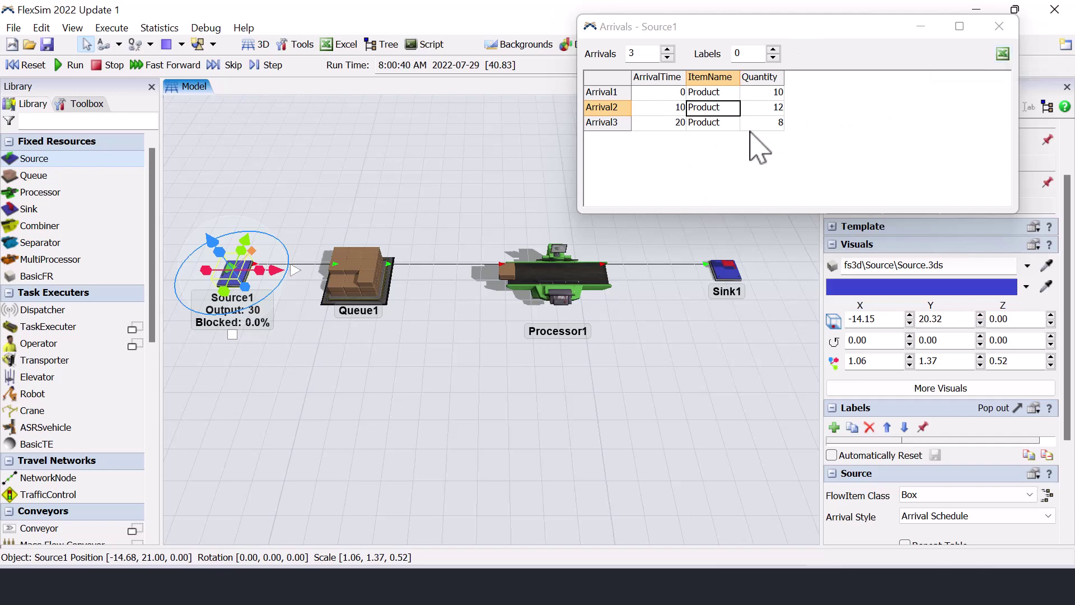
- Inspect the boxes on Processor1 and in Queue1 before renaming the items
drag(727, 27, 400, 25)
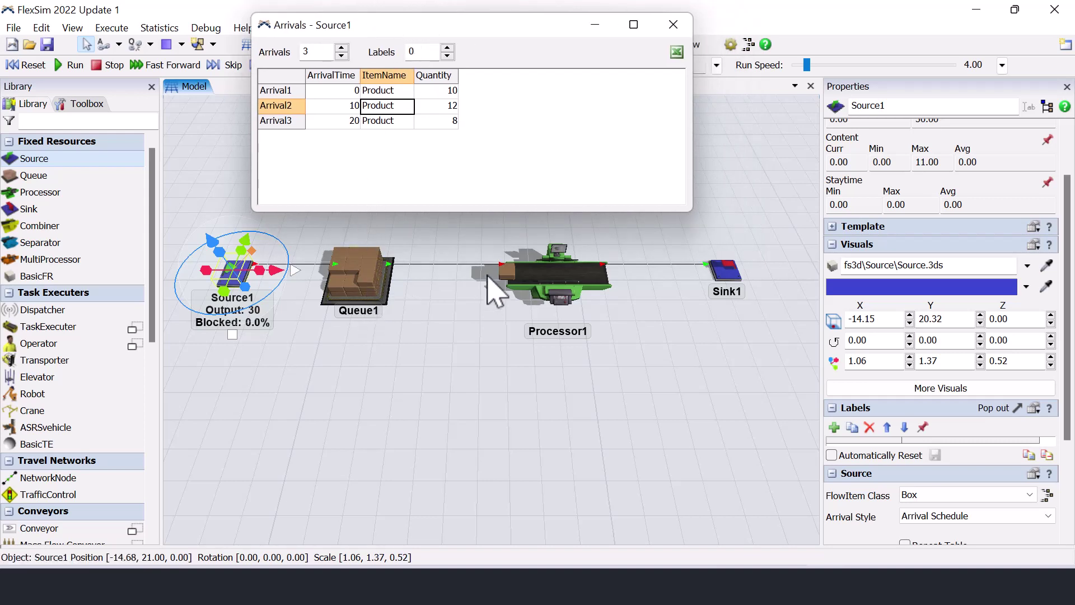
click(510, 271)
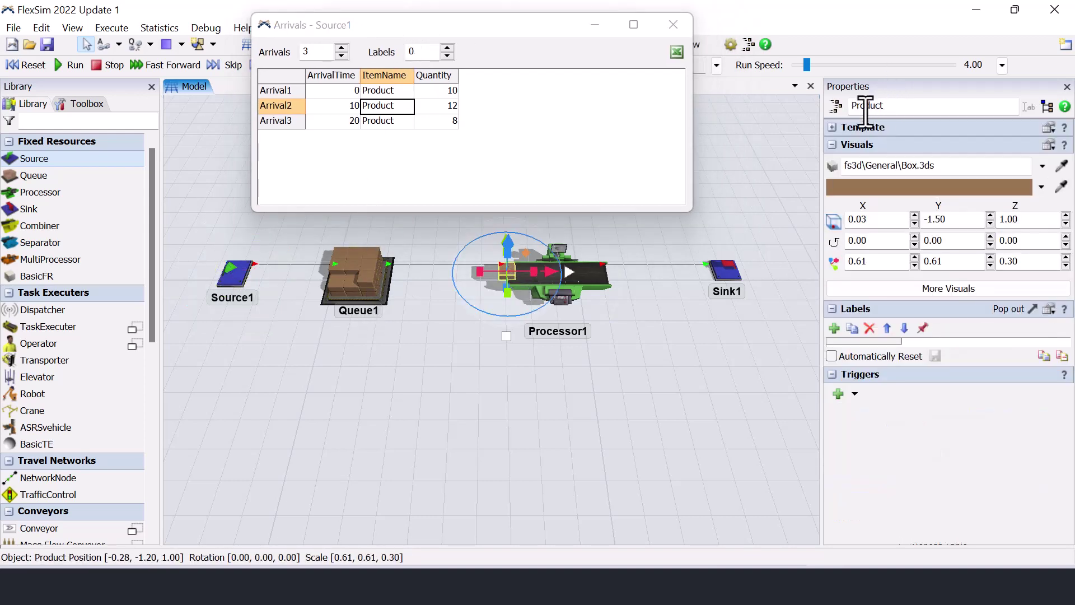
click(337, 263)
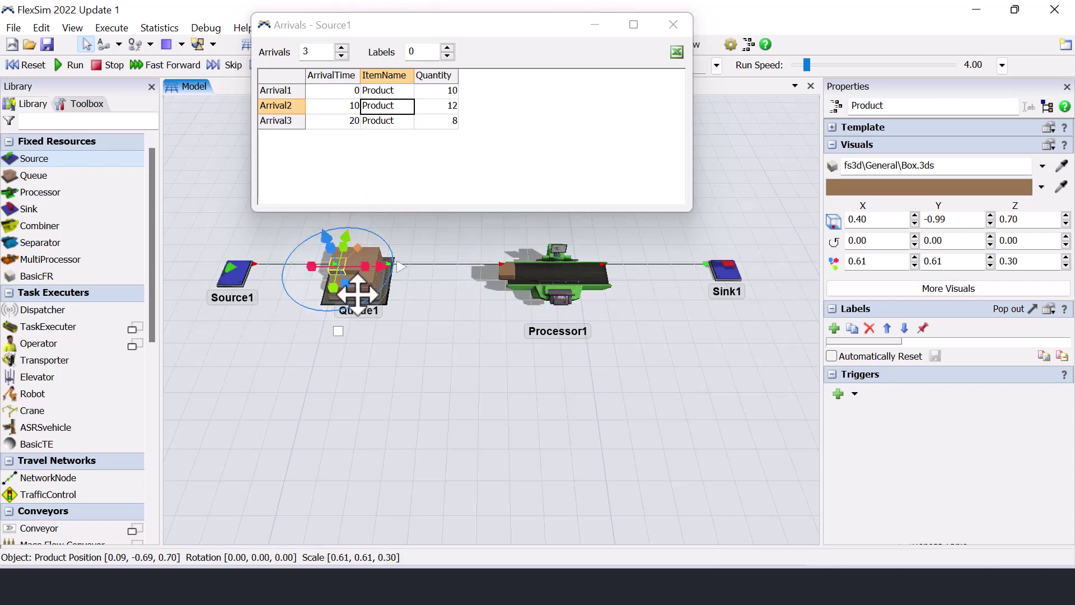
click(396, 107)
- Enter item names ProductA, ProductR and ProductKOL in the schedule's ItemName column
click(397, 91)
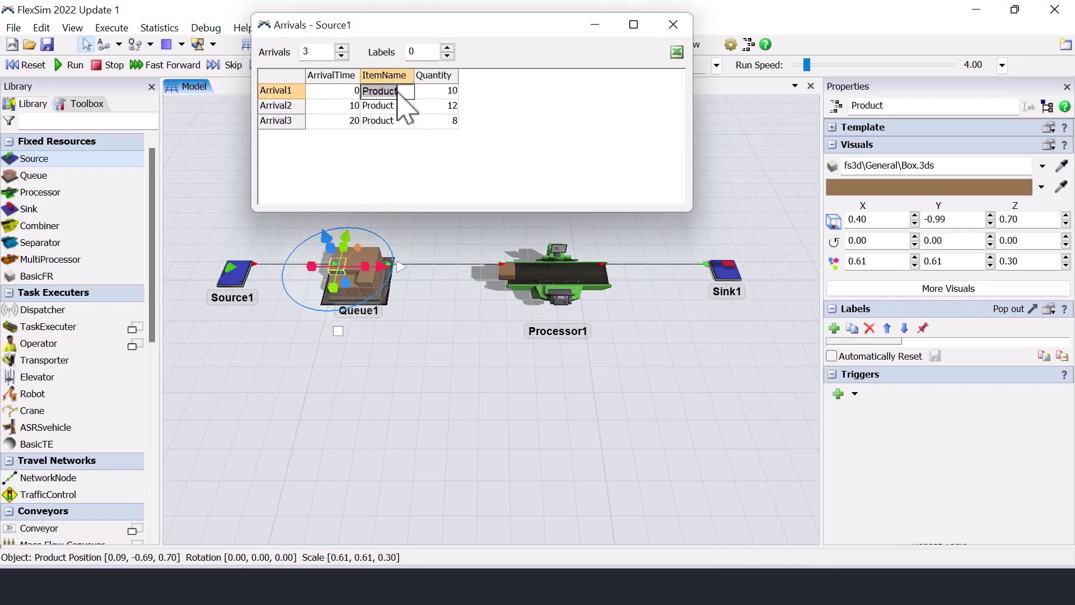
click(404, 91)
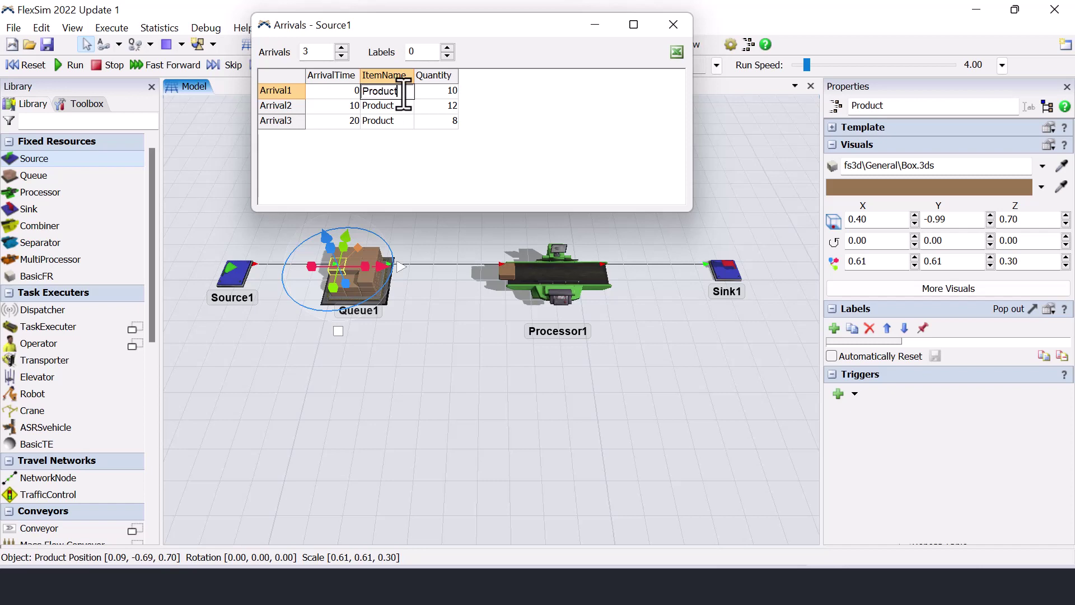
click(412, 107)
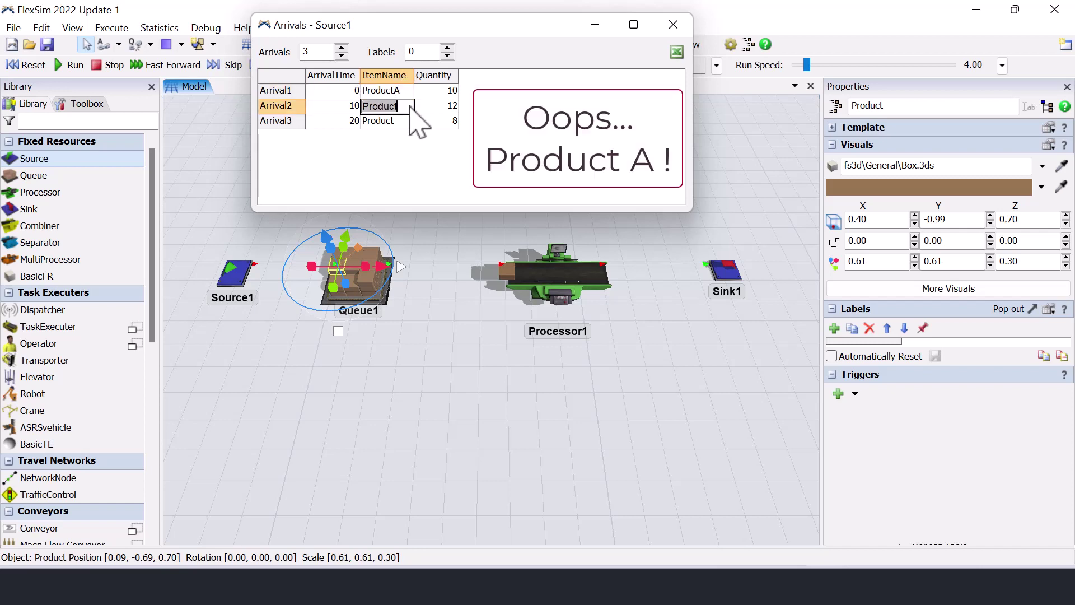
click(412, 106)
text(R)
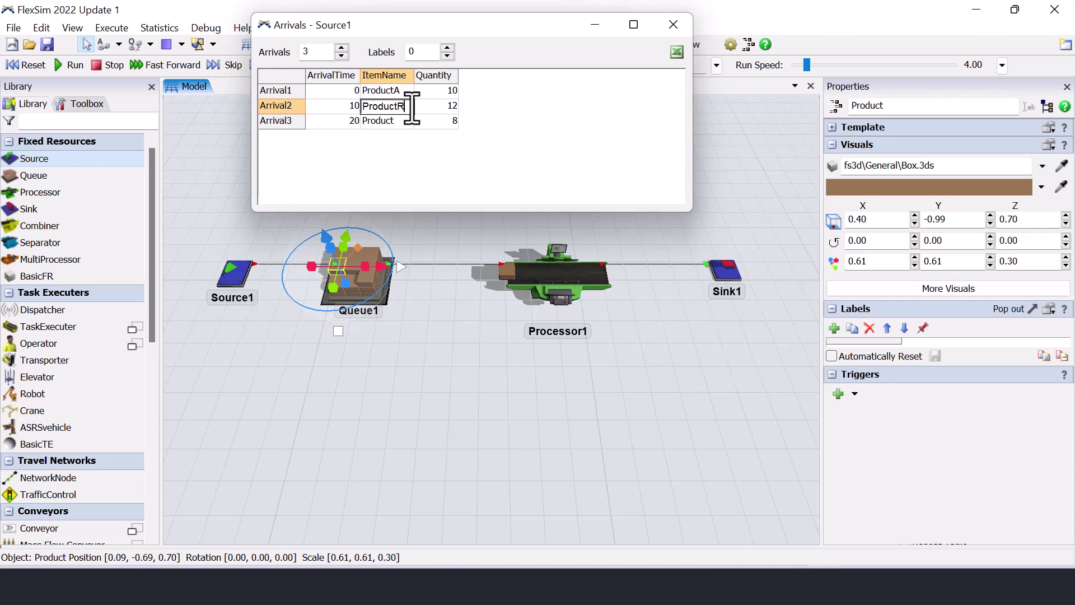
double_click(403, 123)
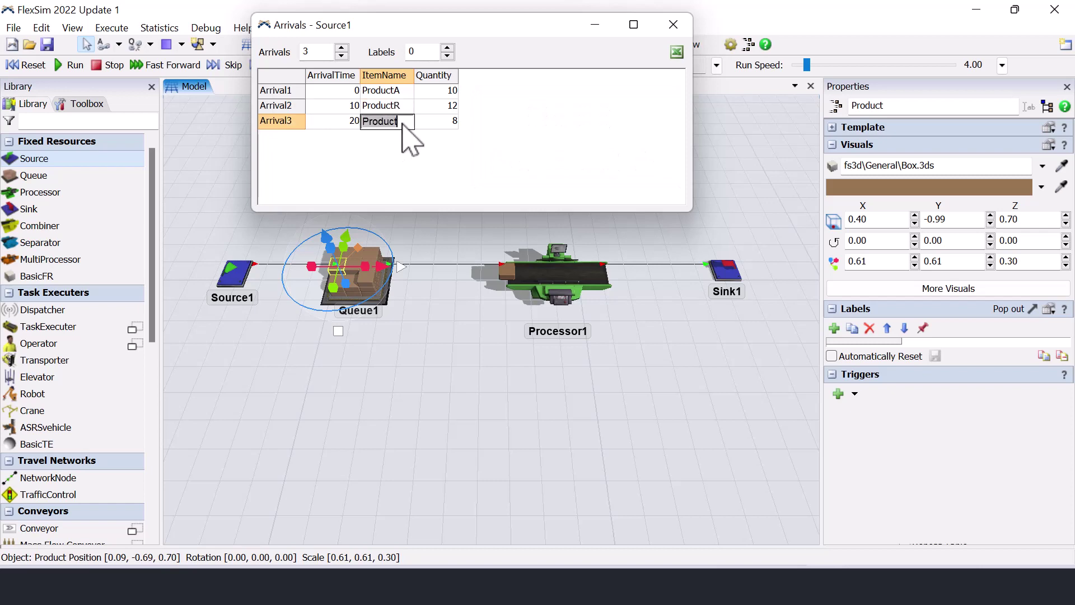
click(404, 122)
text(KOL)
- Reset and run the model, checking item names on Processor1 and in Queue1
click(28, 65)
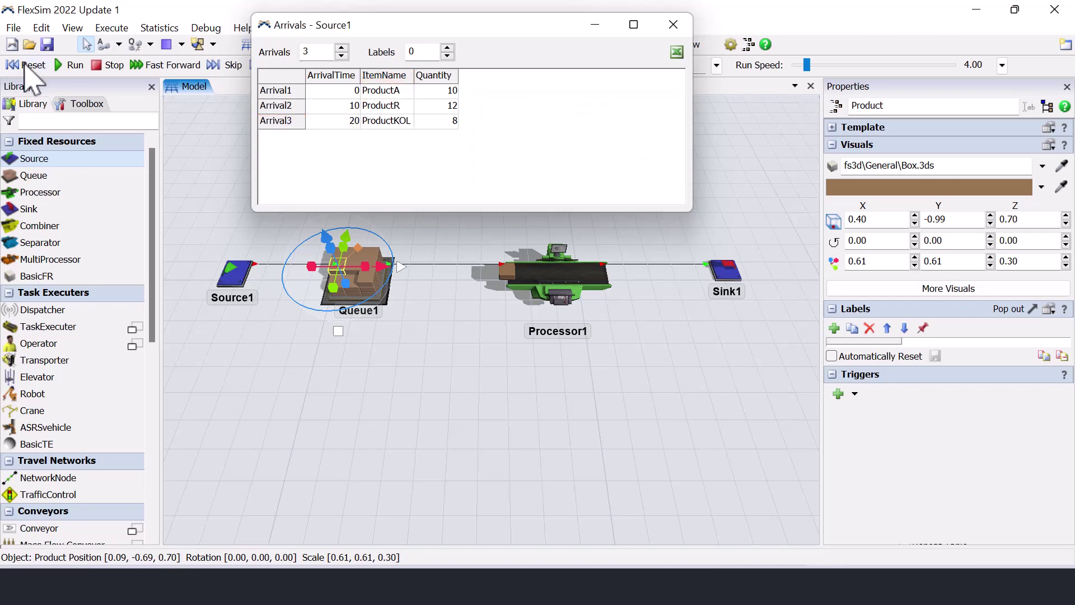
click(69, 65)
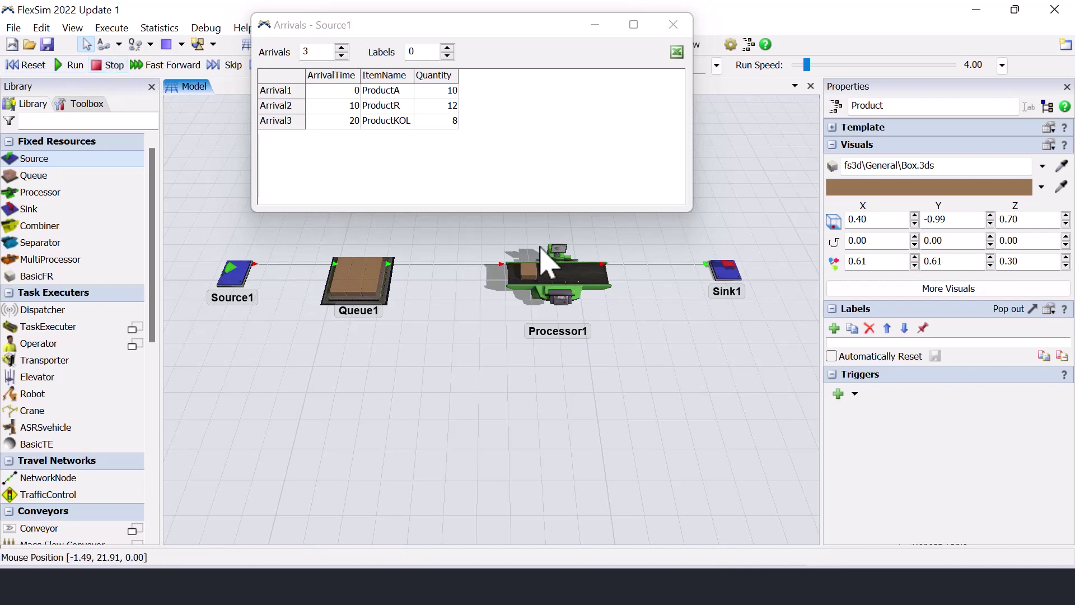
click(535, 272)
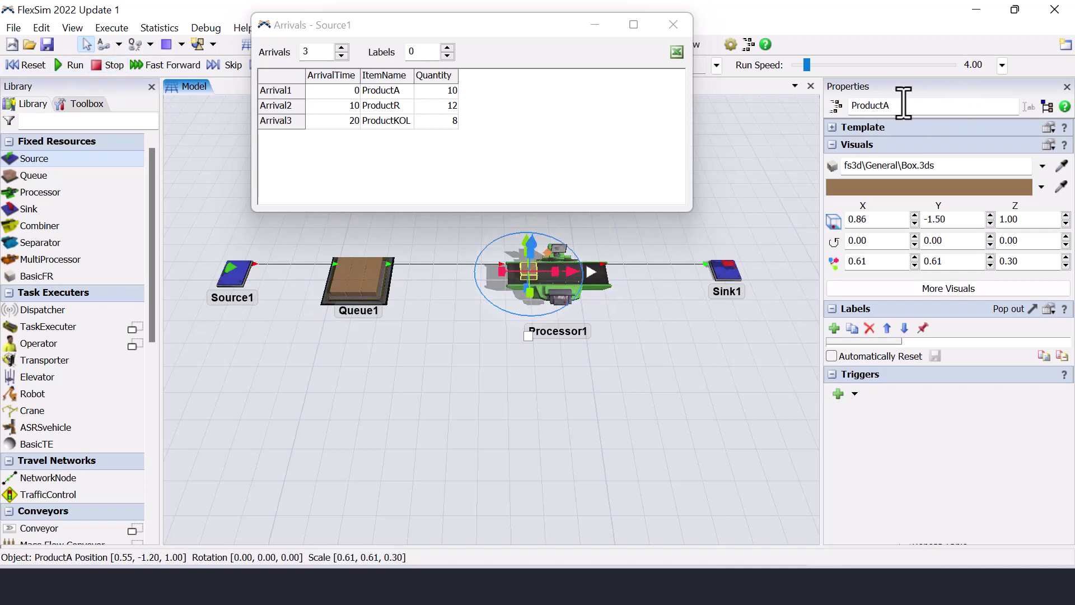
click(363, 274)
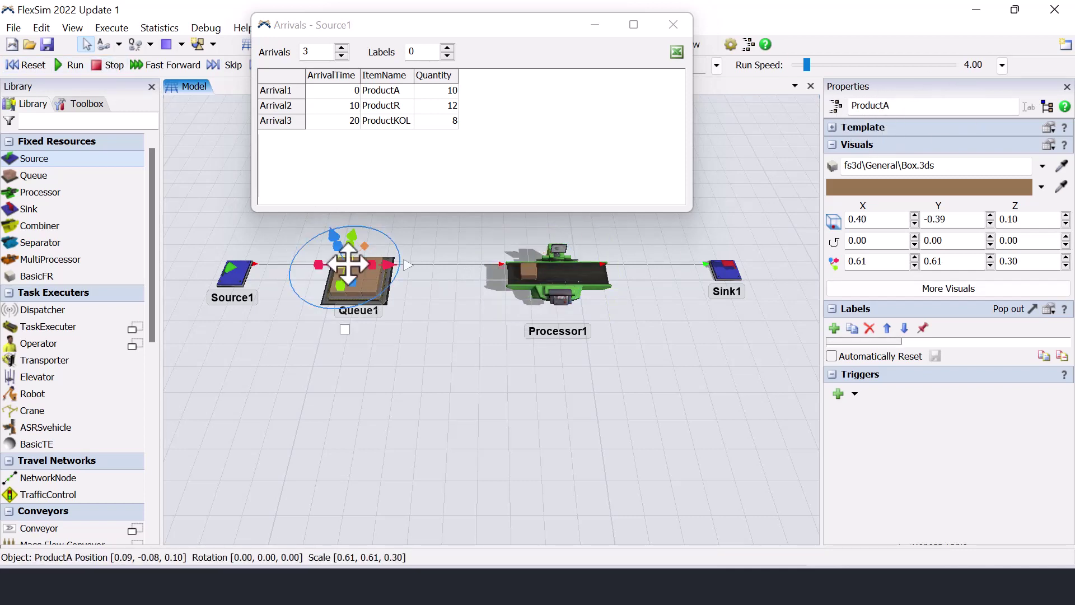
click(437, 324)
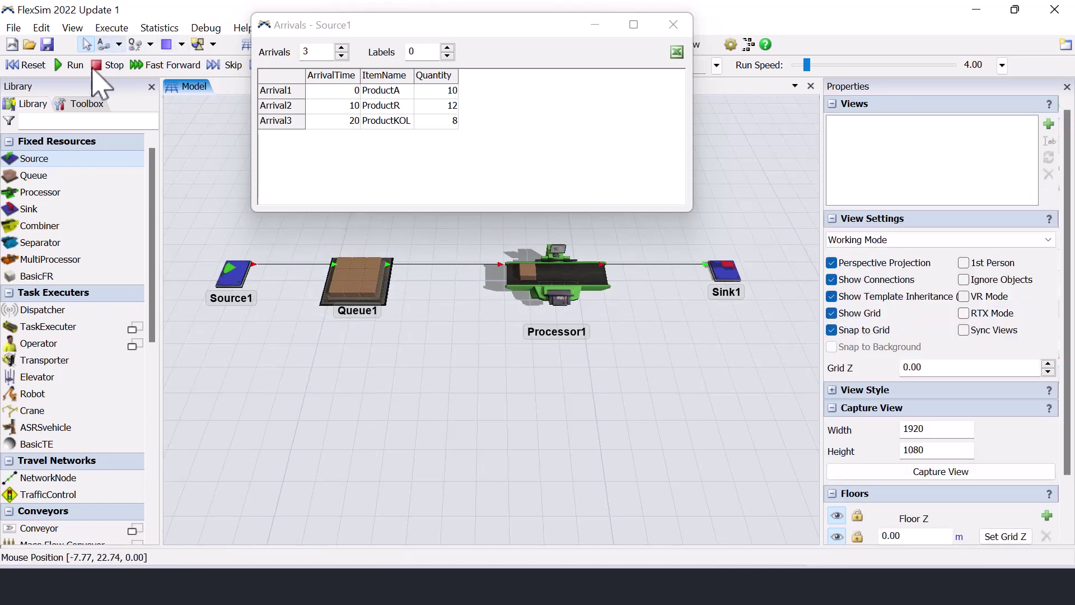
click(70, 65)
- Move the arrivals table below the layout and inspect the ProductR item in Queue1
drag(404, 31, 442, 386)
drag(544, 387, 539, 387)
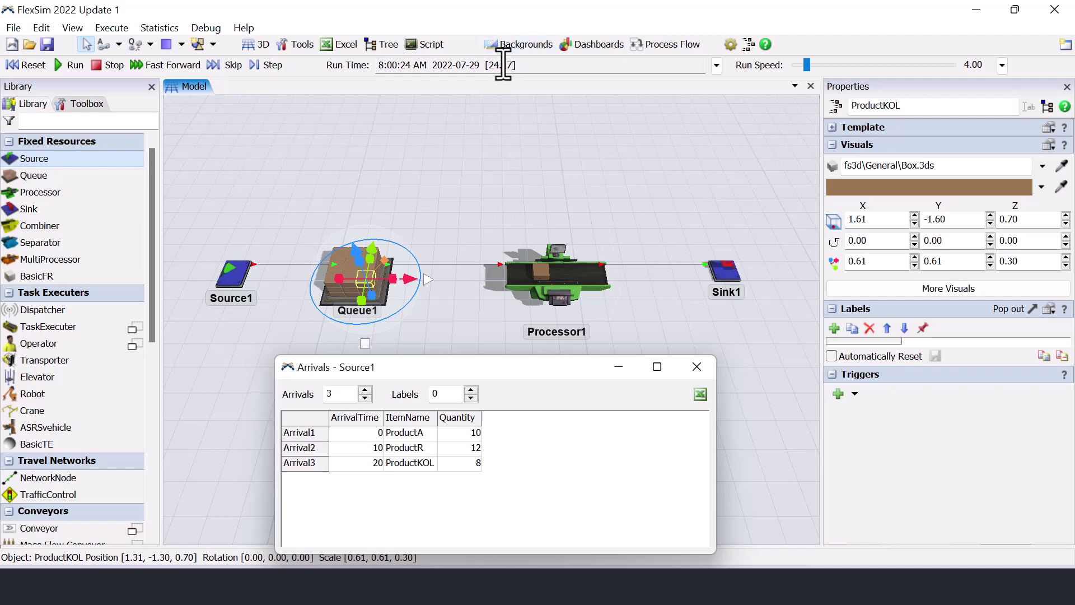
click(353, 323)
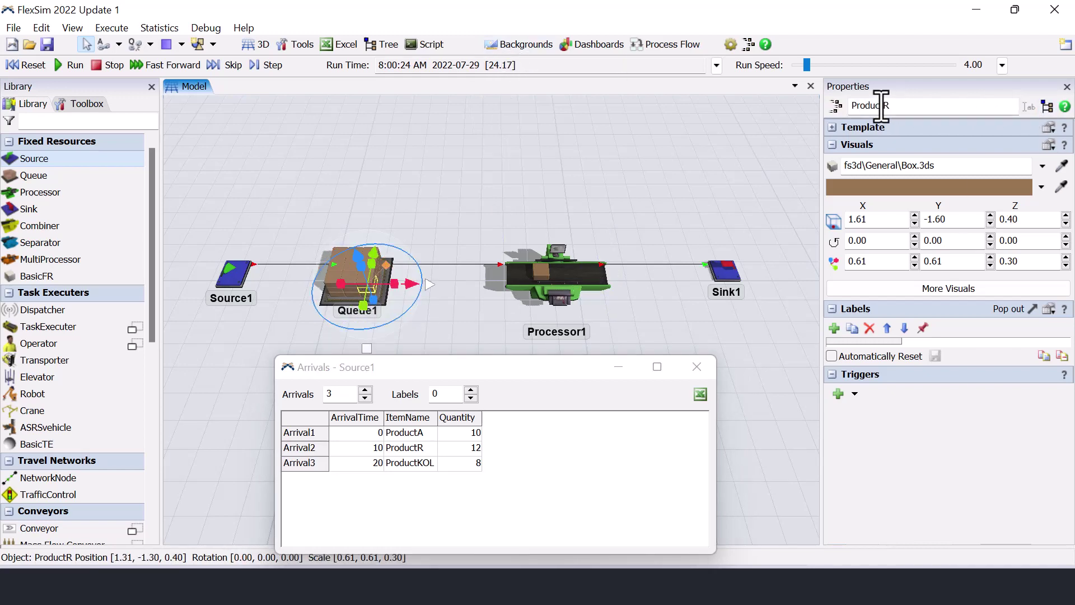
click(438, 196)
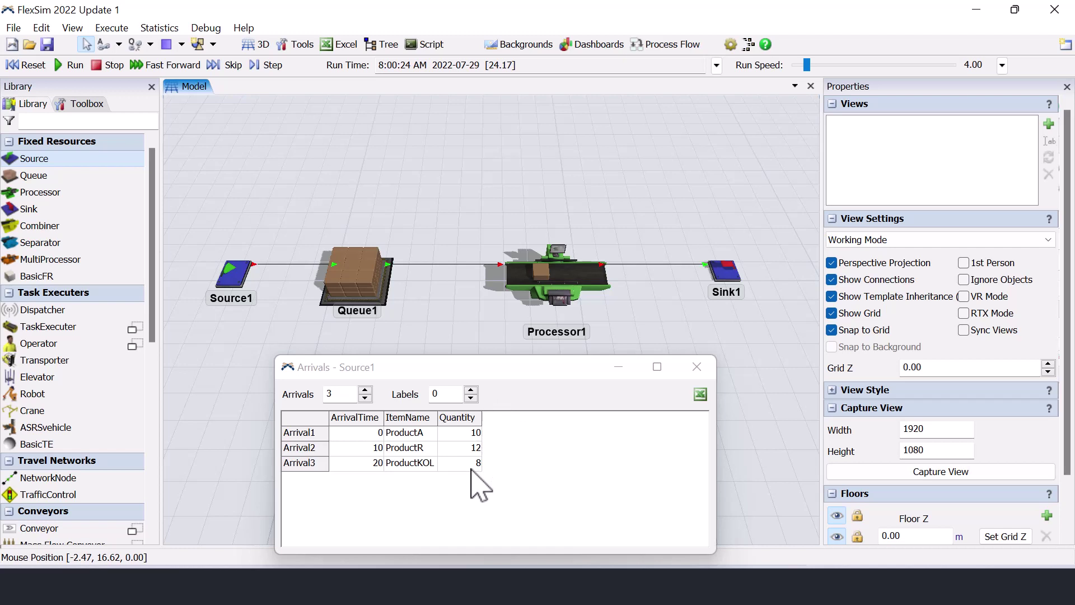
- Select Processor1 and scroll its properties down to the Processor section
click(586, 283)
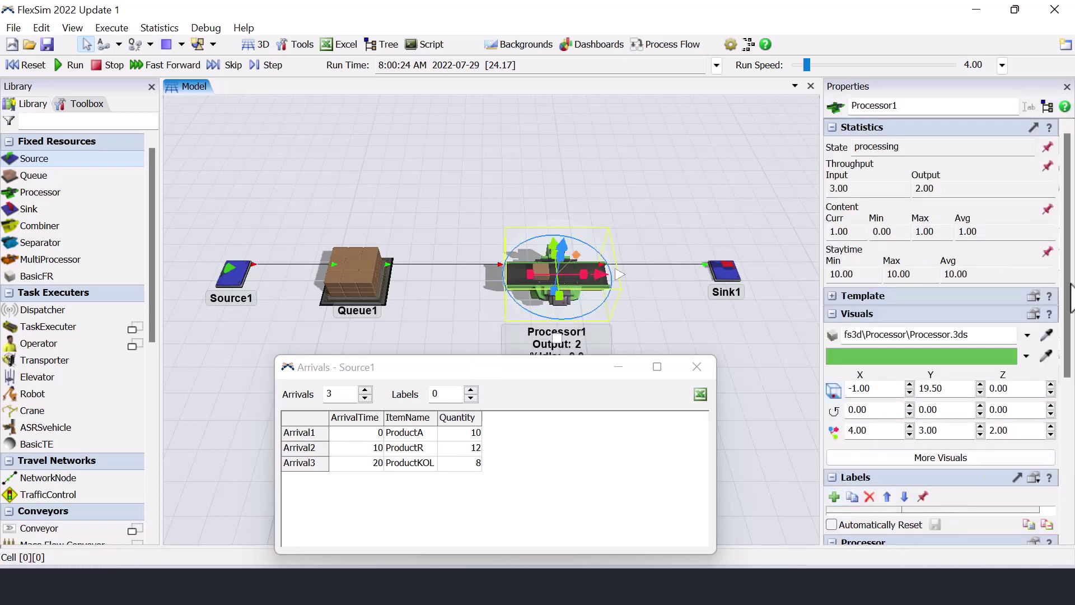
drag(1070, 296, 1070, 444)
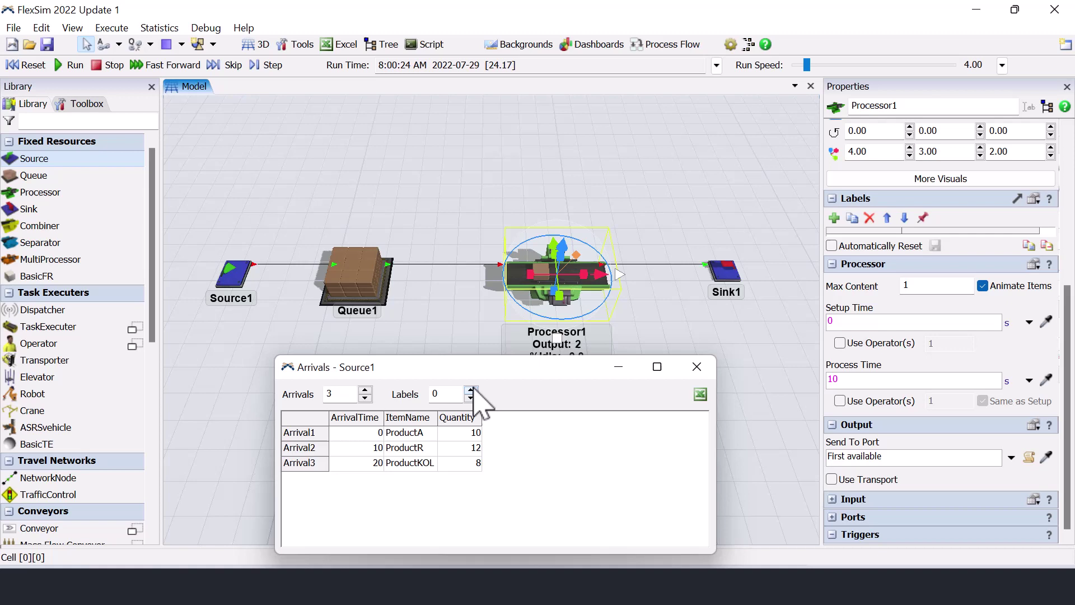
- Add one label column to the arrival schedule and name it ProcessTime1
click(471, 391)
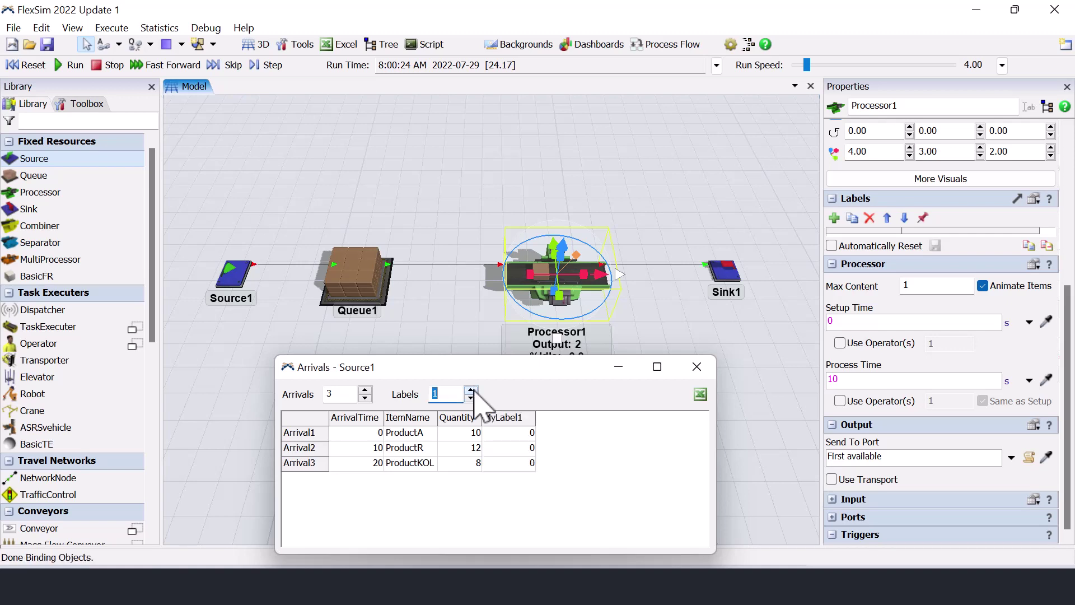
click(520, 419)
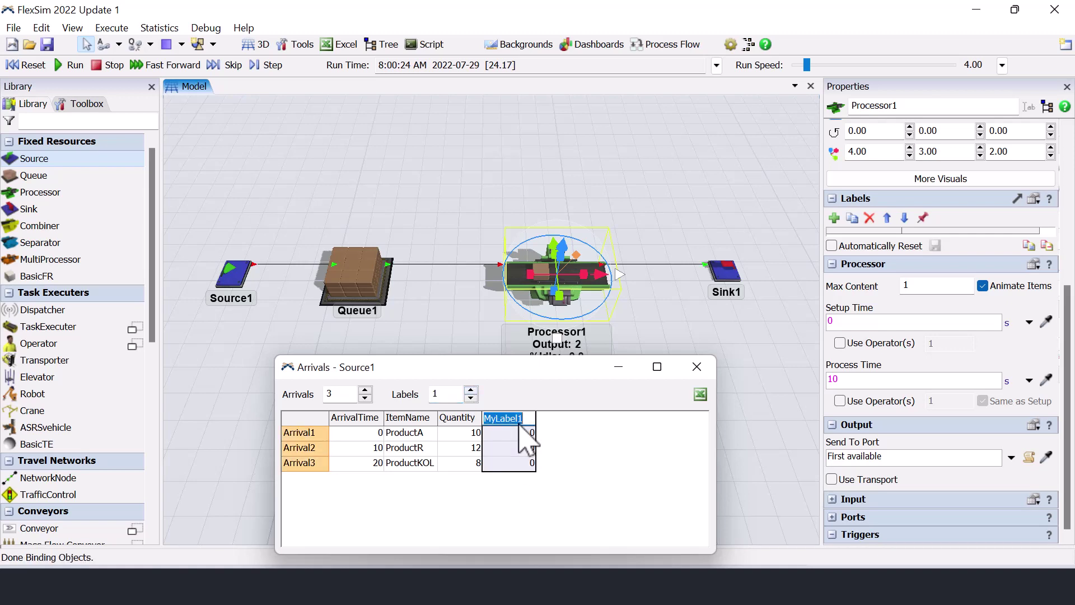
text(p)
click(530, 435)
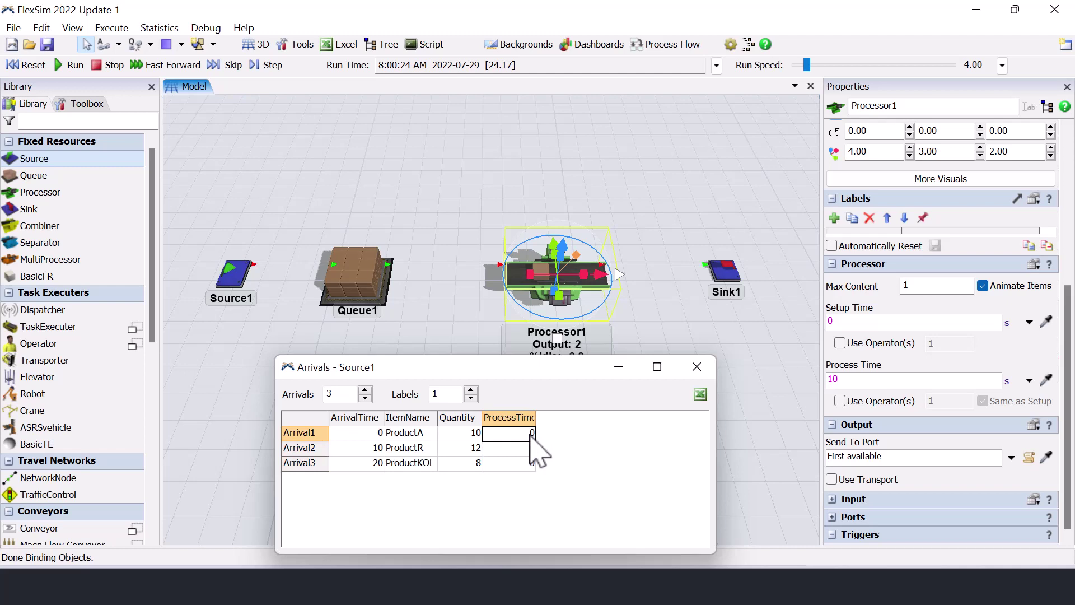
- Enter ProcessTime1 values 8.2, 12.6 and 5.7 for the three arrivals
double_click(530, 435)
key(Return)
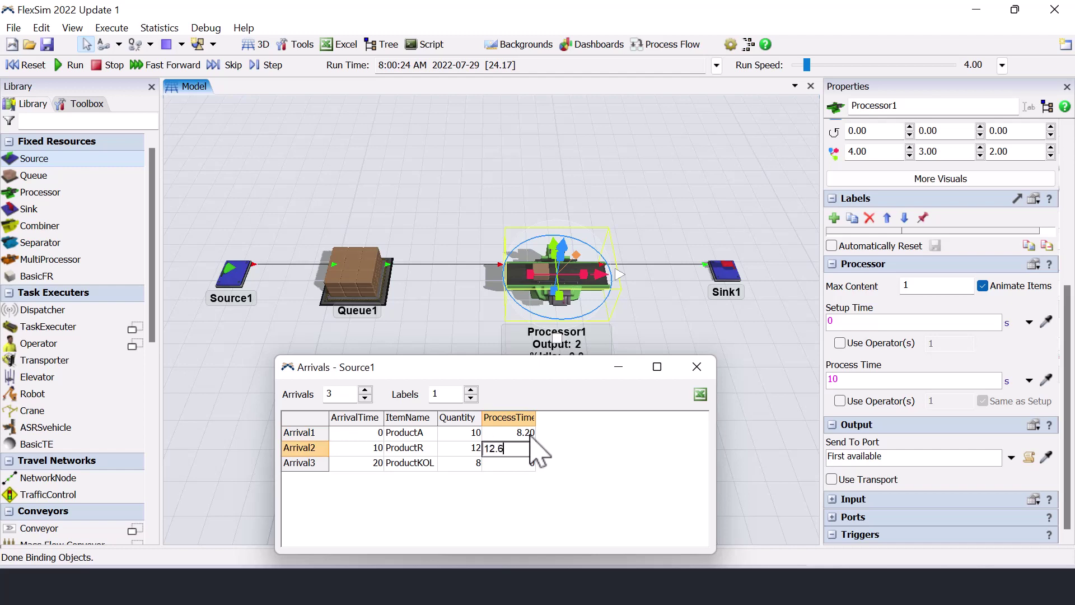
key(Return)
text(5)
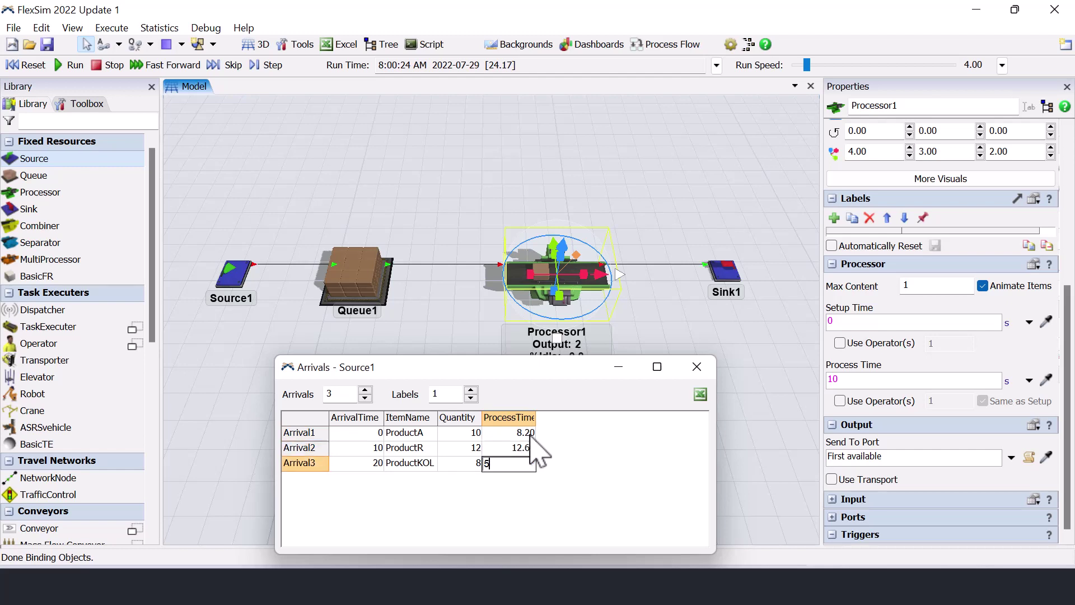
text(.7)
key(Up)
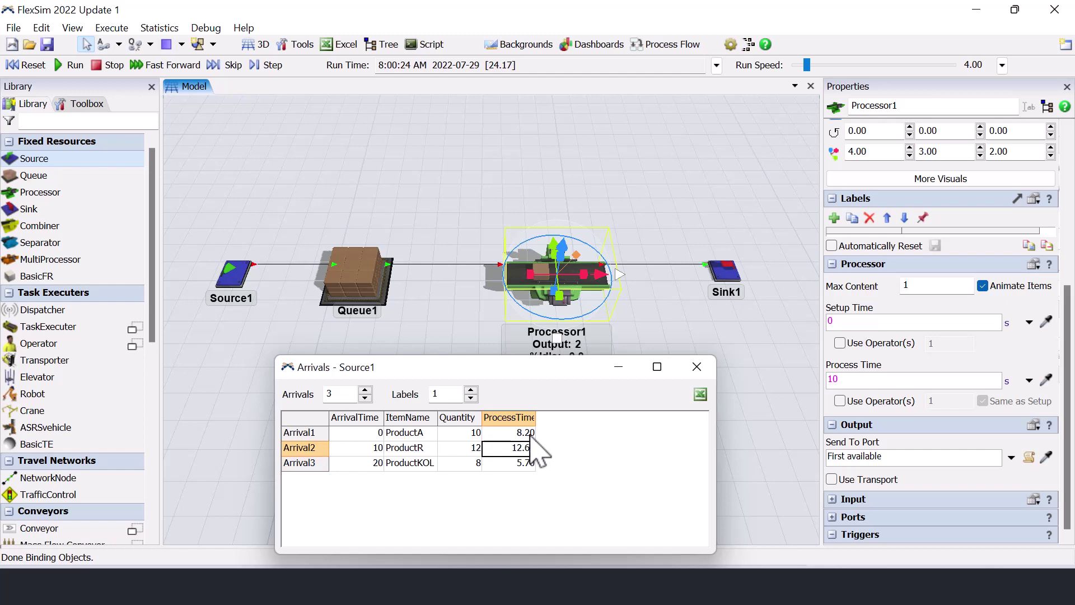
- Reset and rerun the model, checking the ProcessTime1 label on the arriving ProductA item
click(451, 137)
click(25, 65)
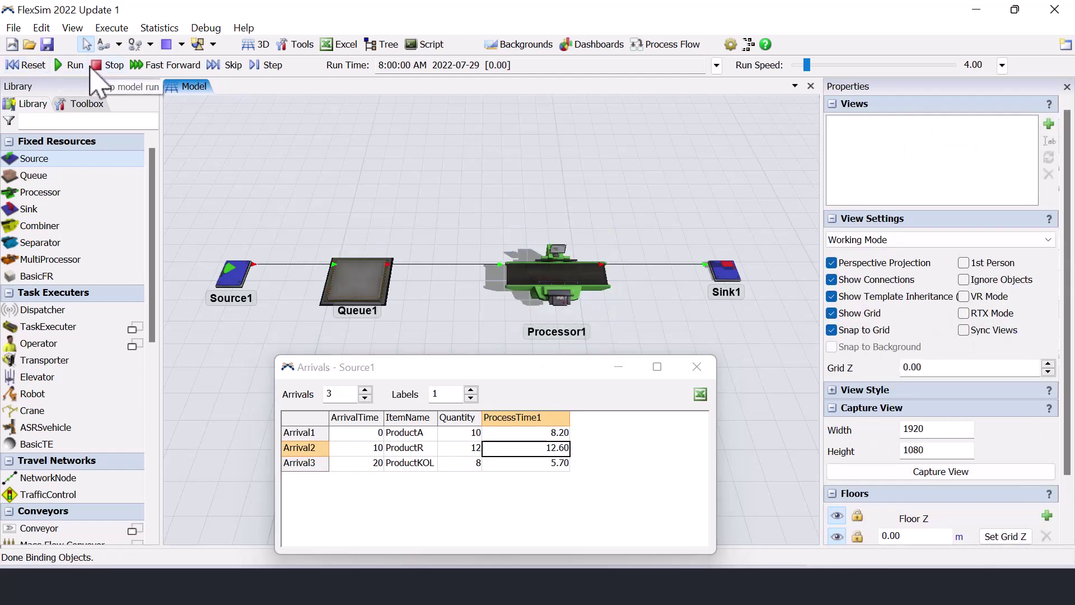
click(76, 65)
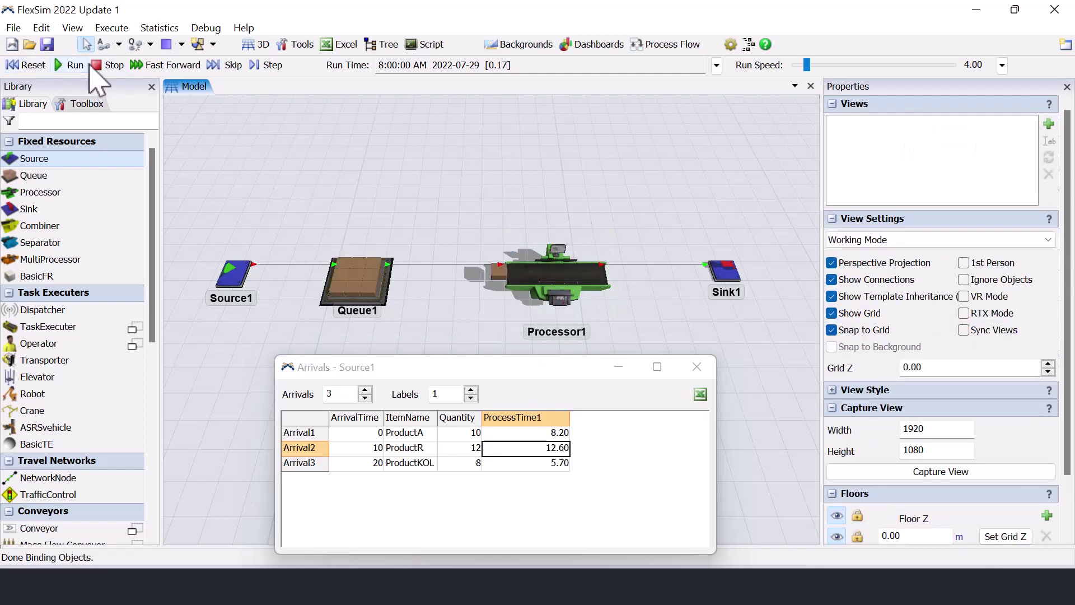
click(518, 272)
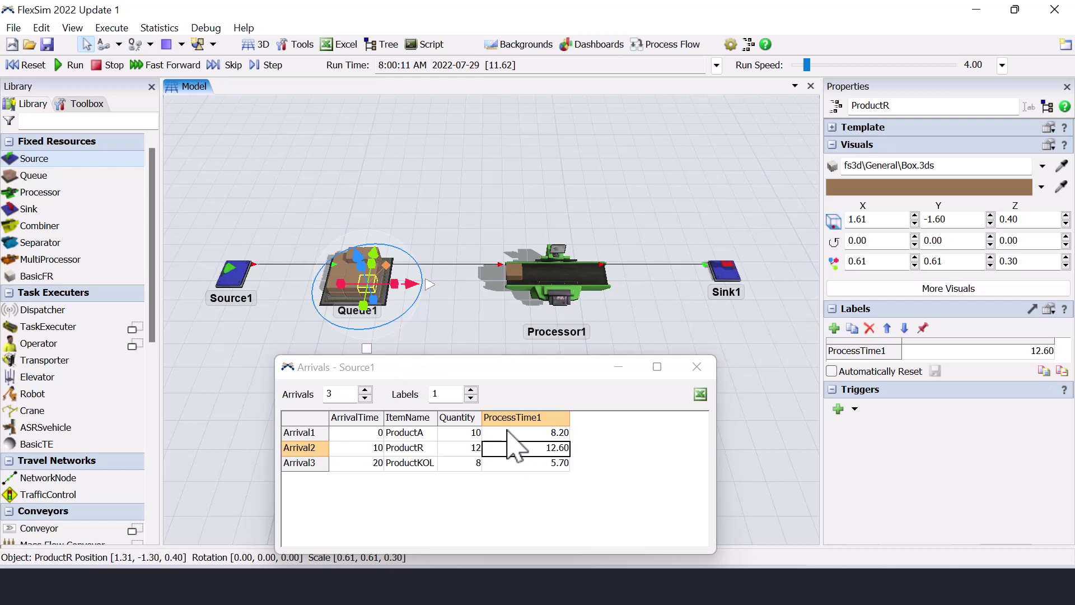
click(474, 183)
click(577, 285)
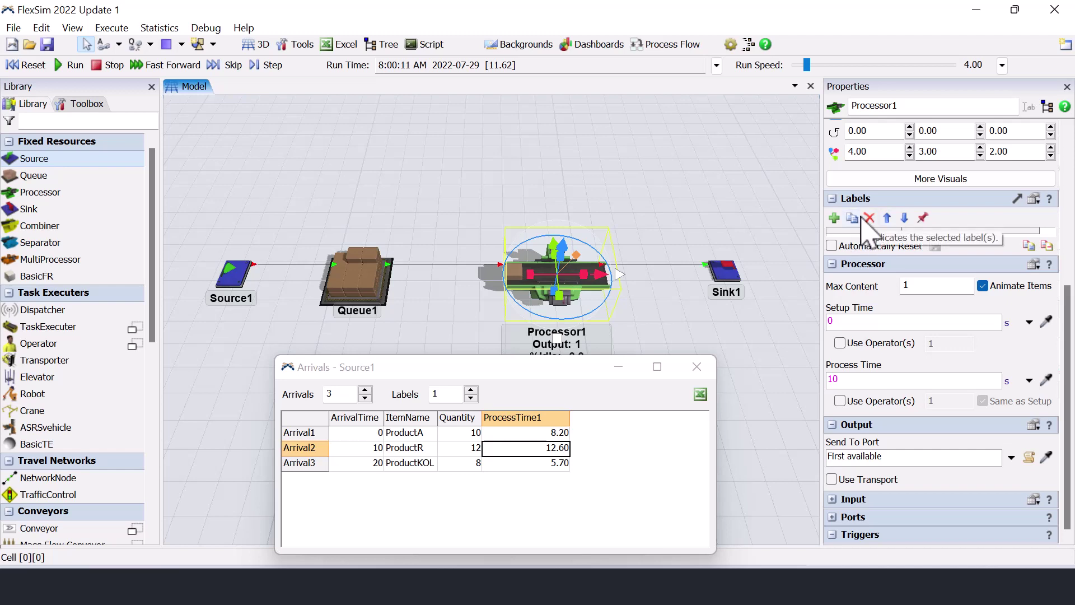
- Add a KGsProcessed number label to Processor1, then delete it again
click(834, 218)
click(871, 238)
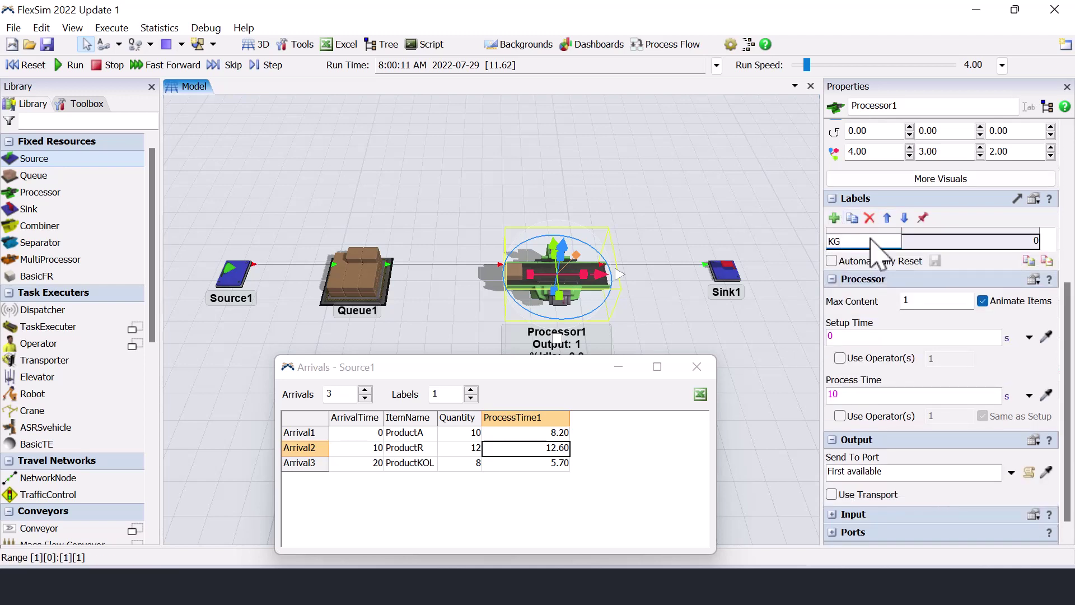
text(KGsProcessed)
key(Return)
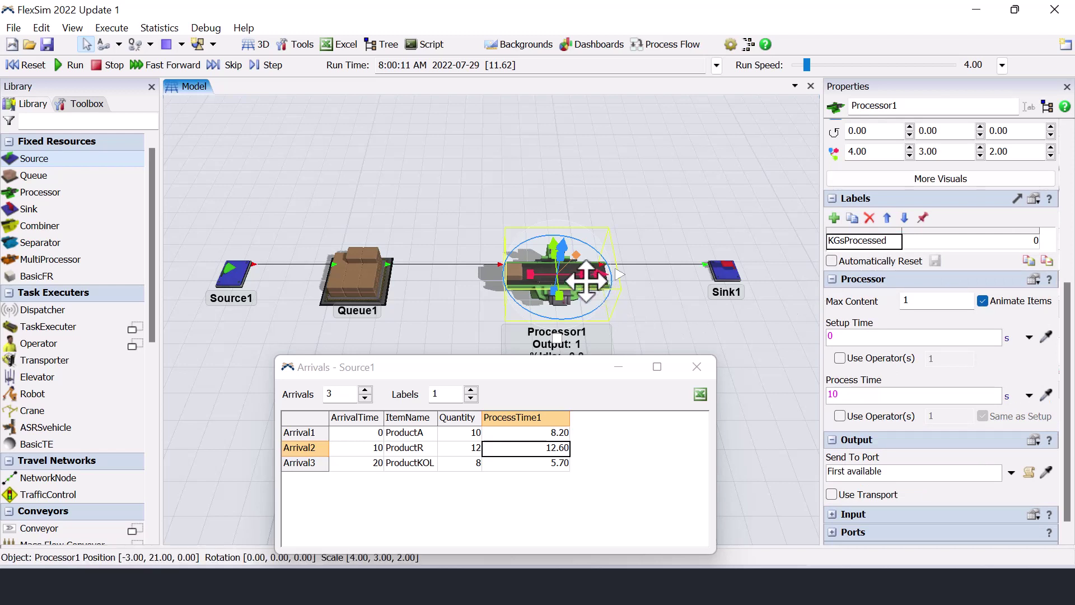
click(1031, 240)
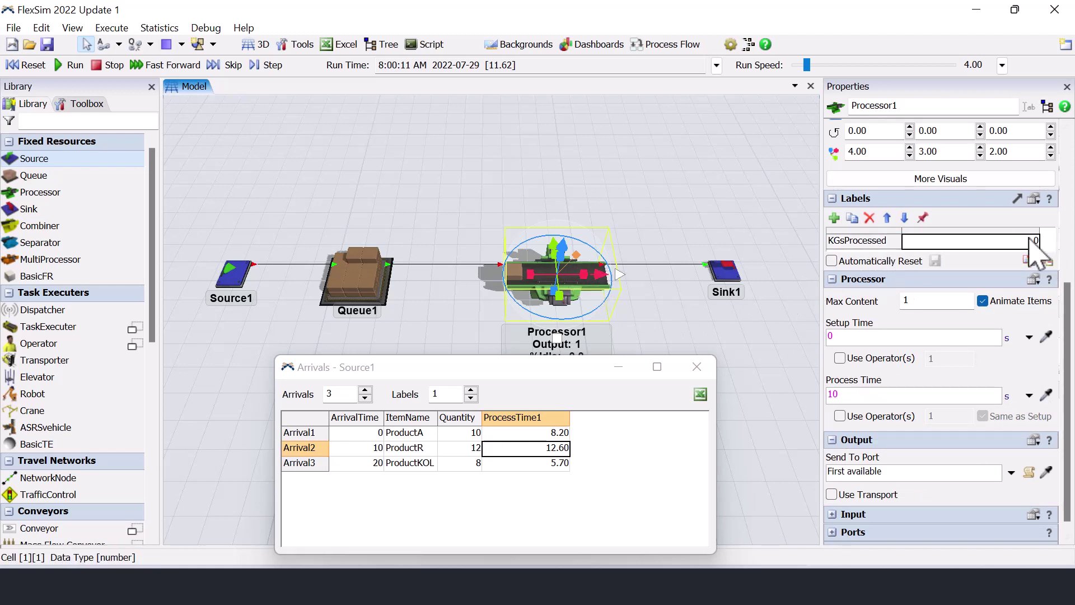
click(872, 233)
click(870, 218)
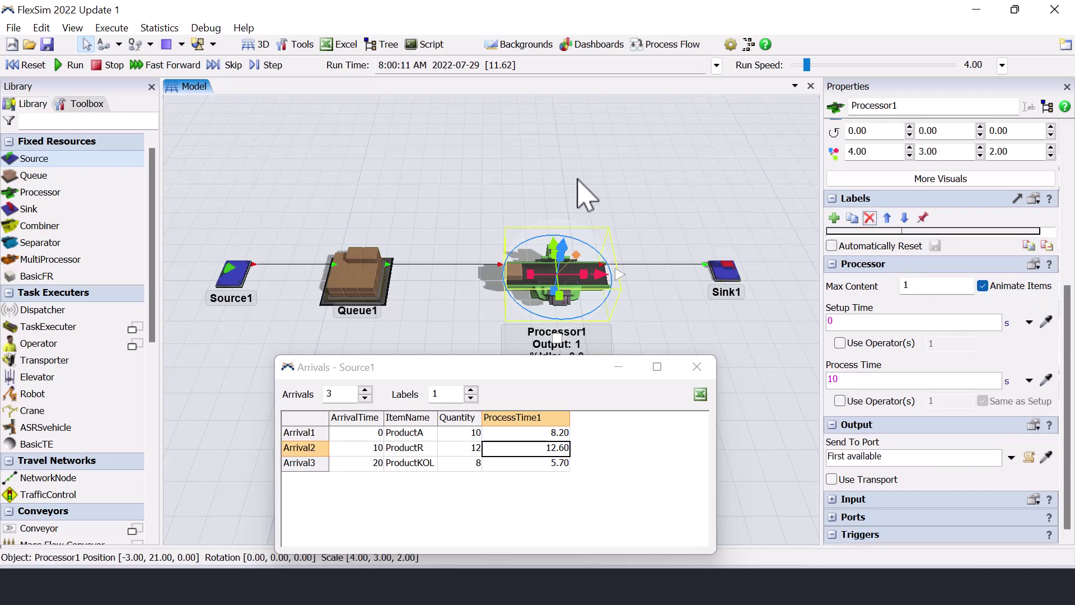
click(551, 187)
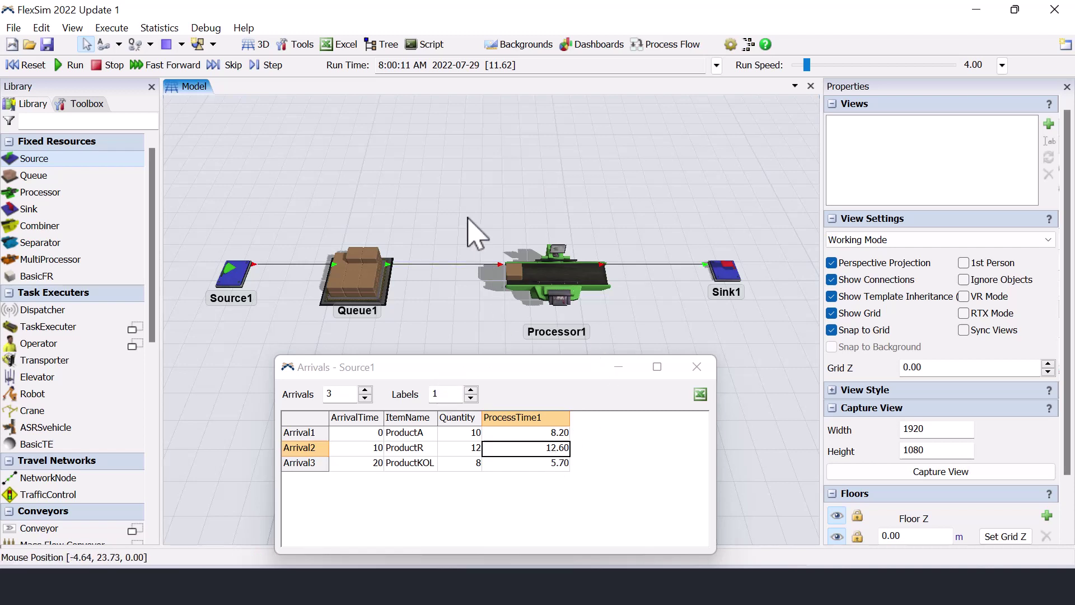
- Reset and rerun the model, confirming the queued ProductR item has ProcessTime1 = 12.60
click(589, 280)
scroll(947, 247, up, 5)
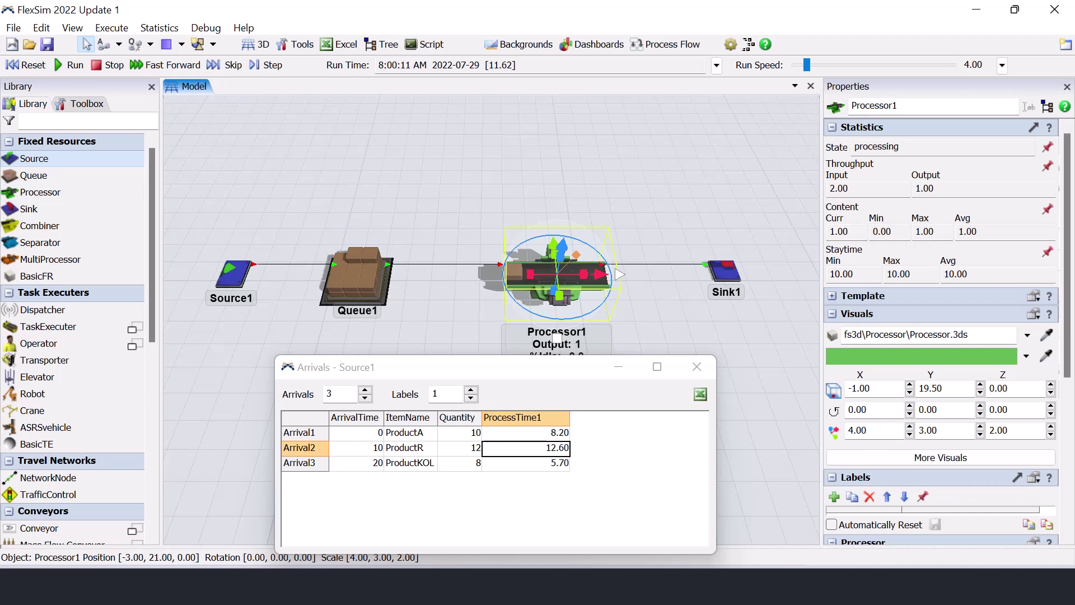
click(27, 65)
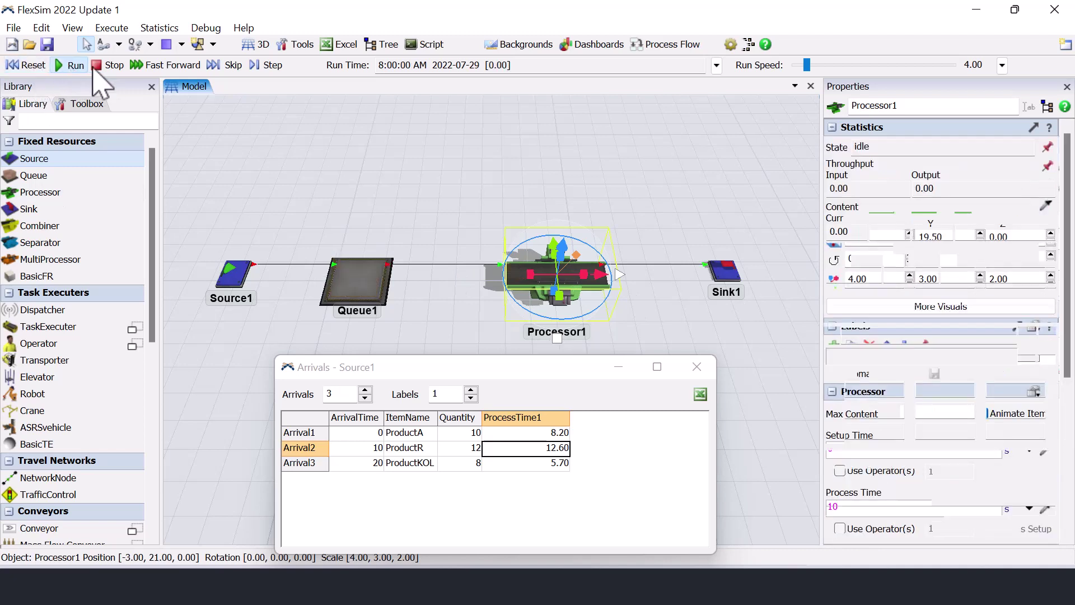
click(70, 65)
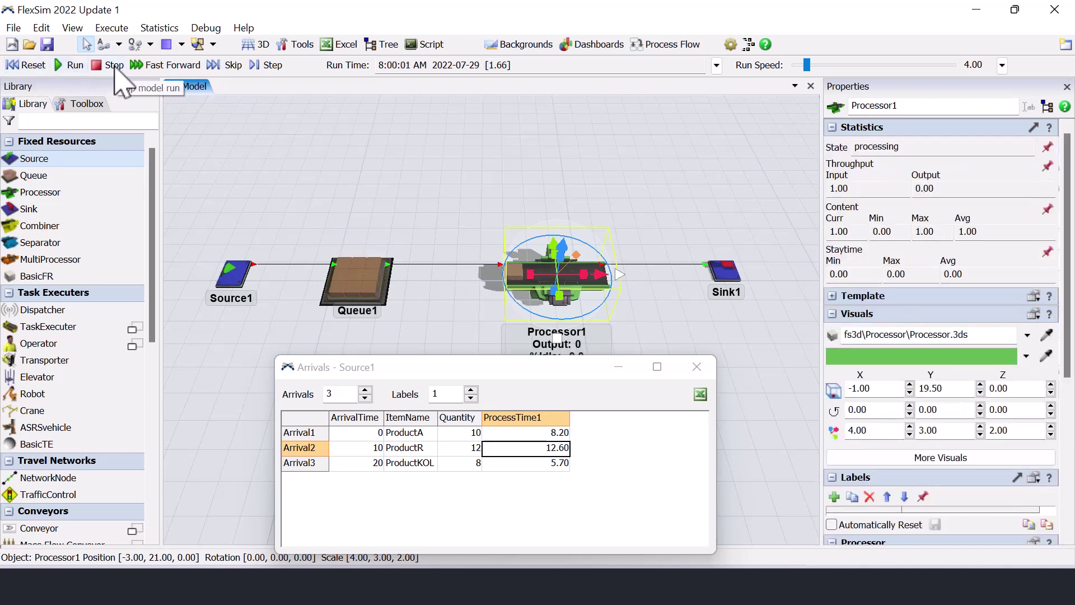
click(707, 240)
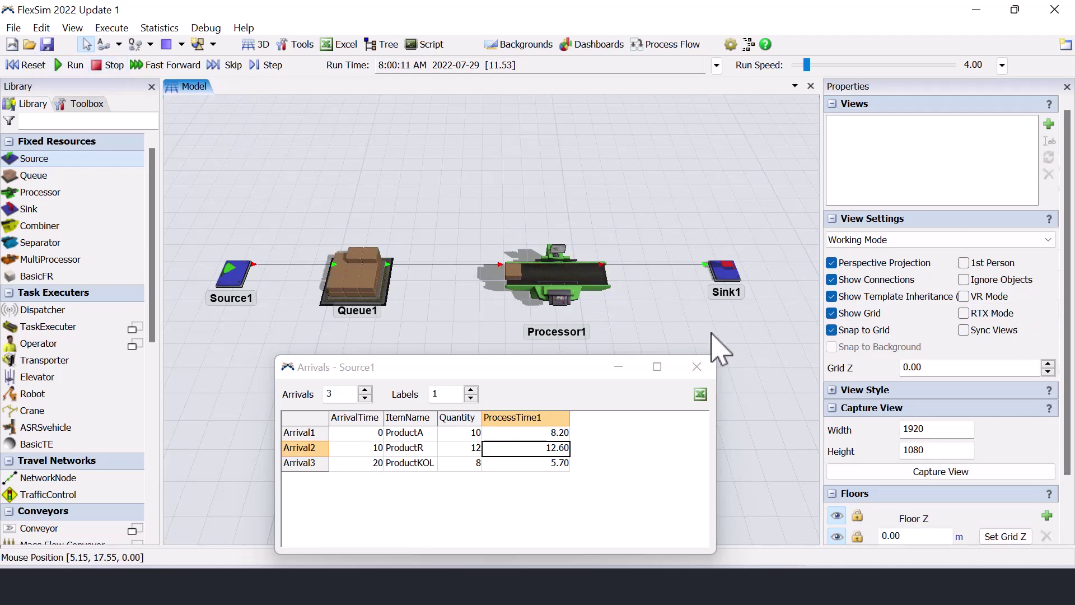
click(557, 275)
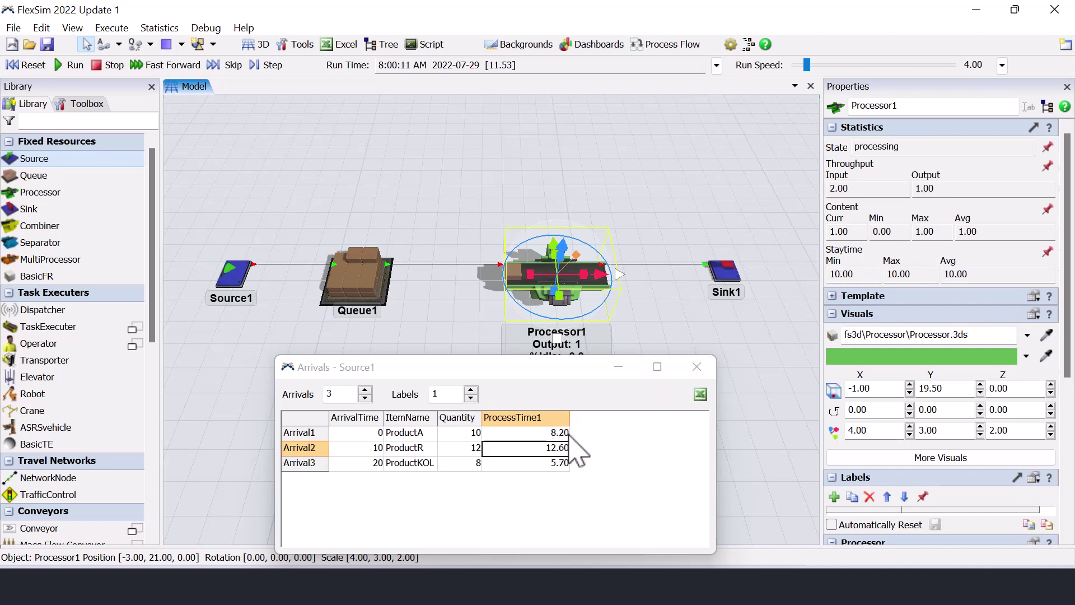
click(377, 284)
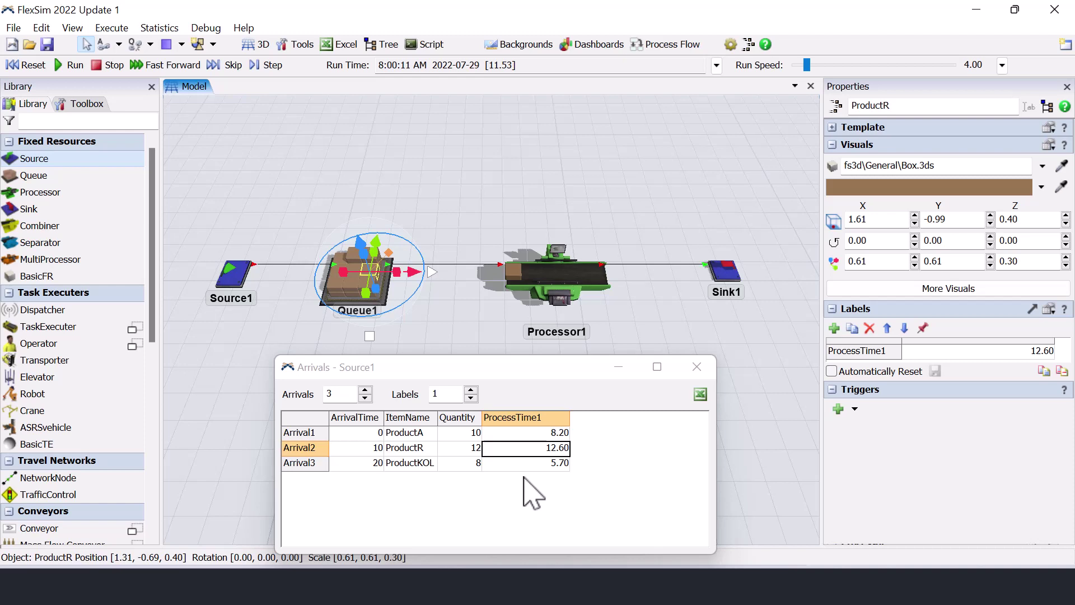
click(478, 224)
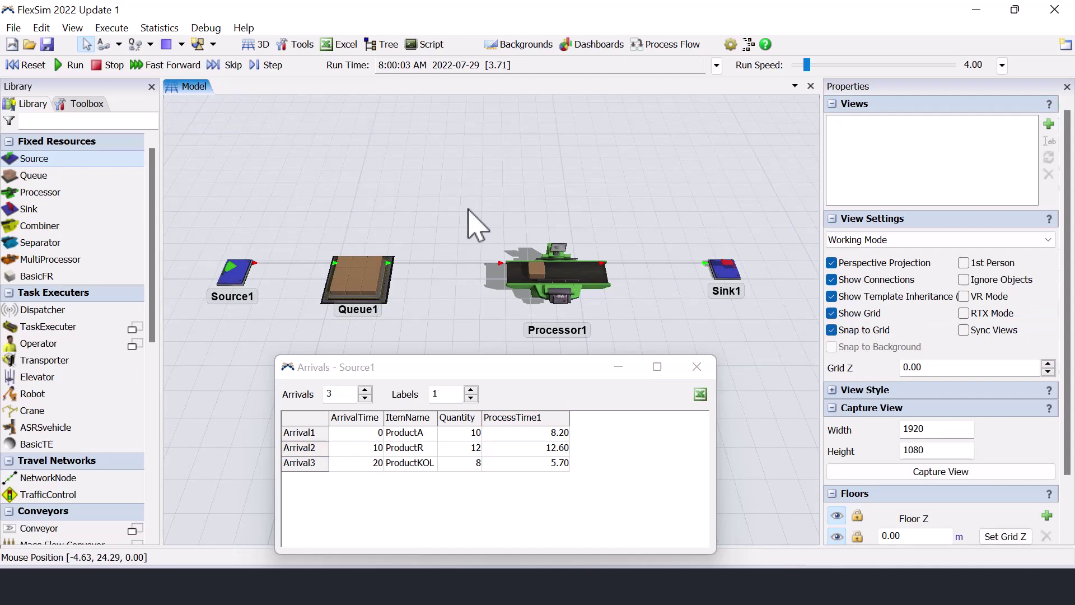
click(557, 275)
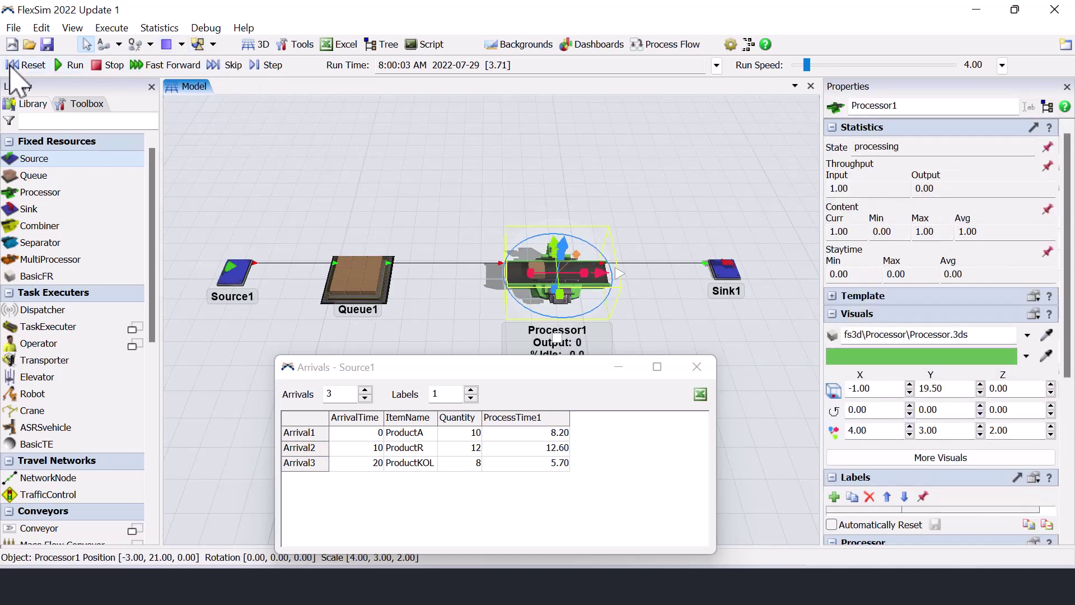
- Reset and run the model, then bring up Processor1's Process Time setting
click(12, 66)
click(666, 307)
click(602, 283)
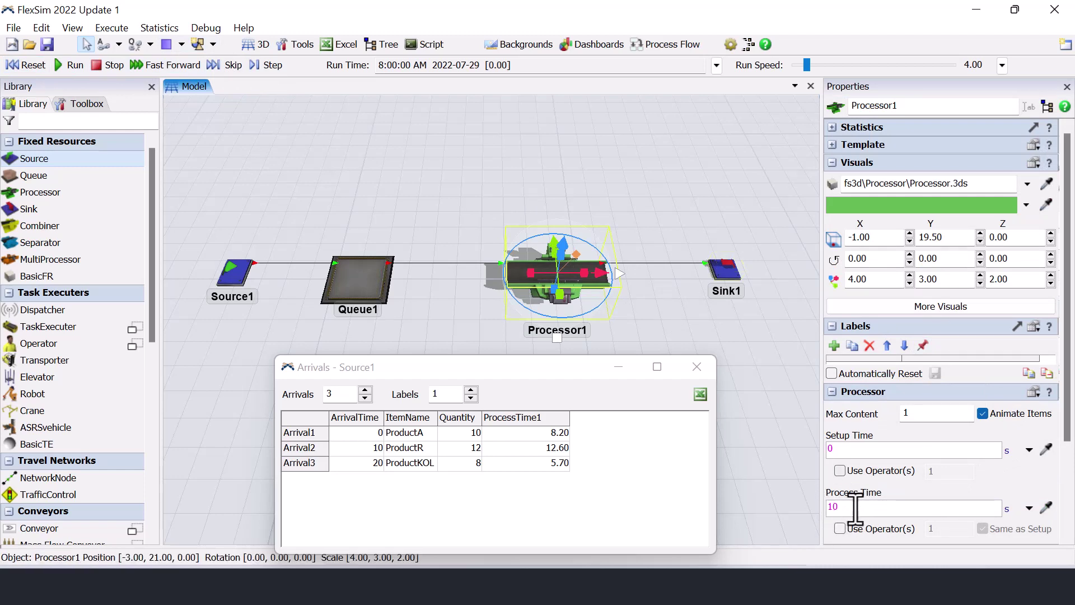
click(69, 65)
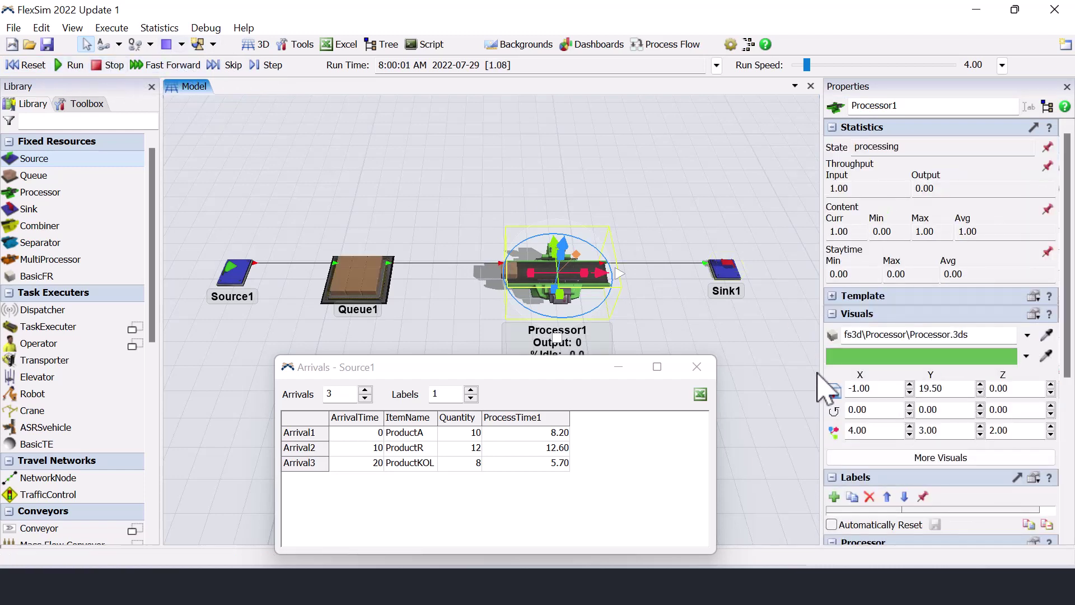
click(650, 309)
click(557, 294)
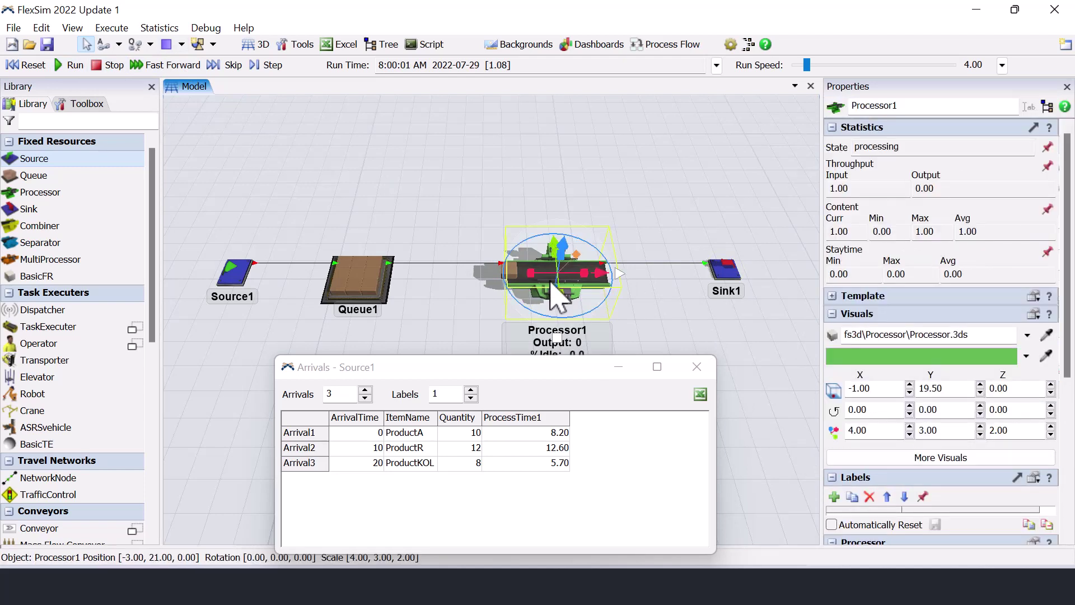
scroll(936, 468, down, 3)
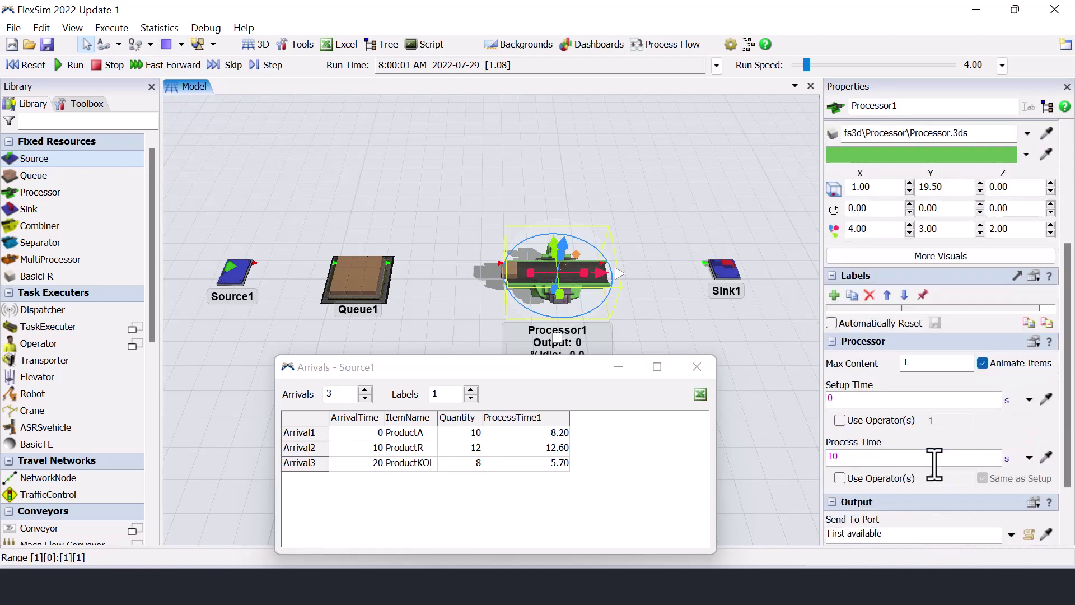
- Set Processor1's process time to item.ProcessTime1 by sampling Queue1's item, then reset and run
click(1046, 457)
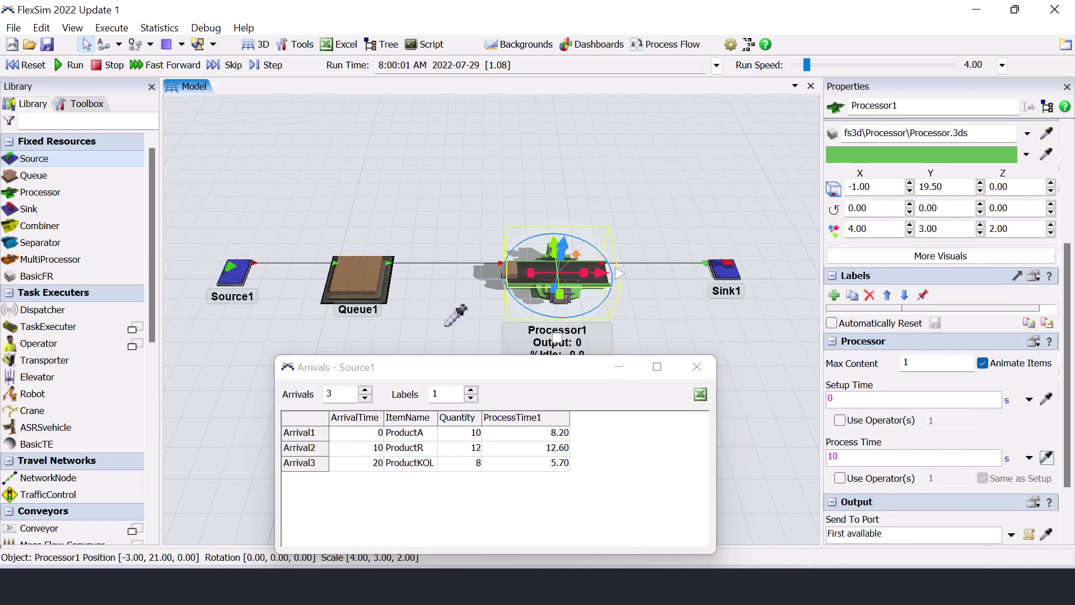
mouse_move(376, 287)
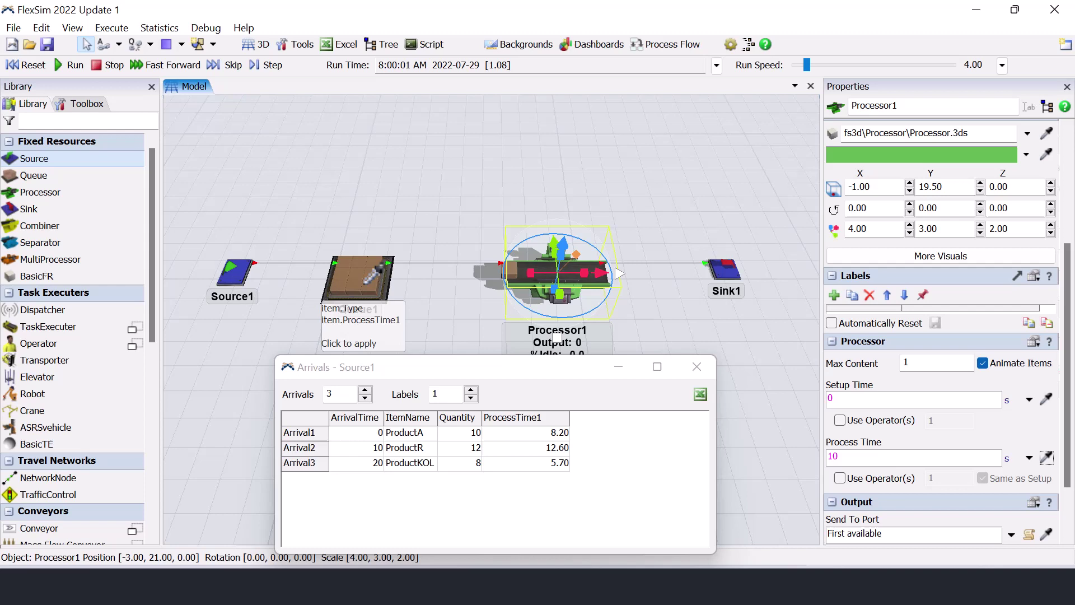
click(367, 280)
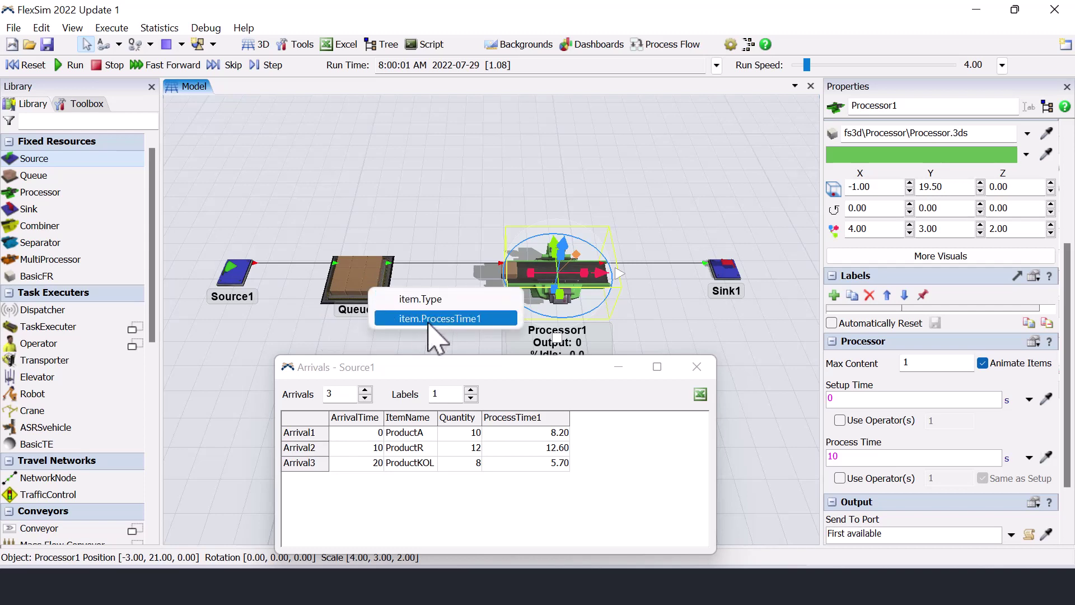
click(472, 319)
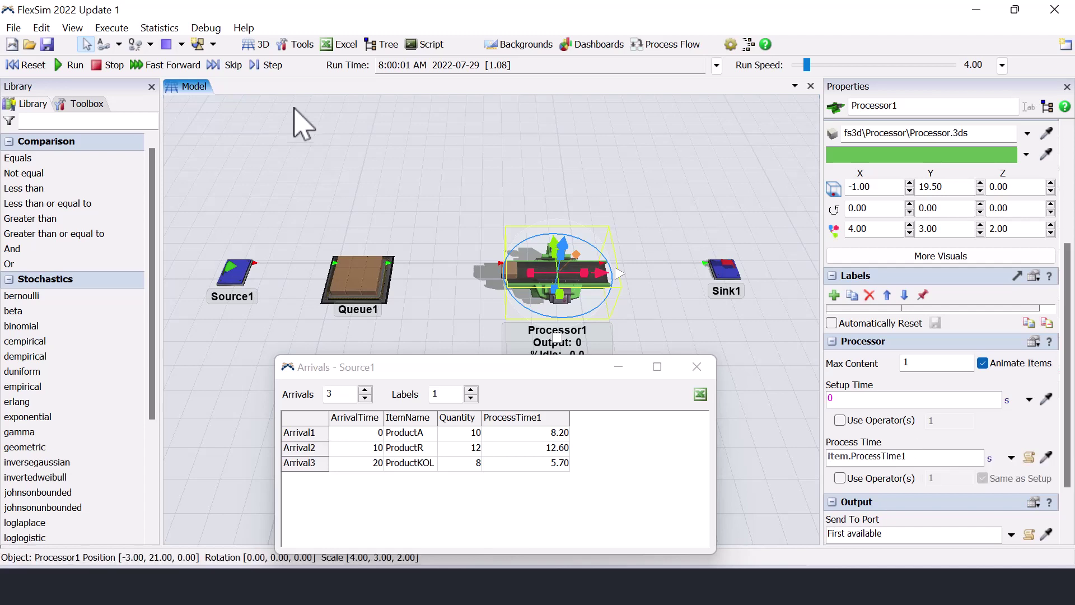
click(421, 143)
click(33, 68)
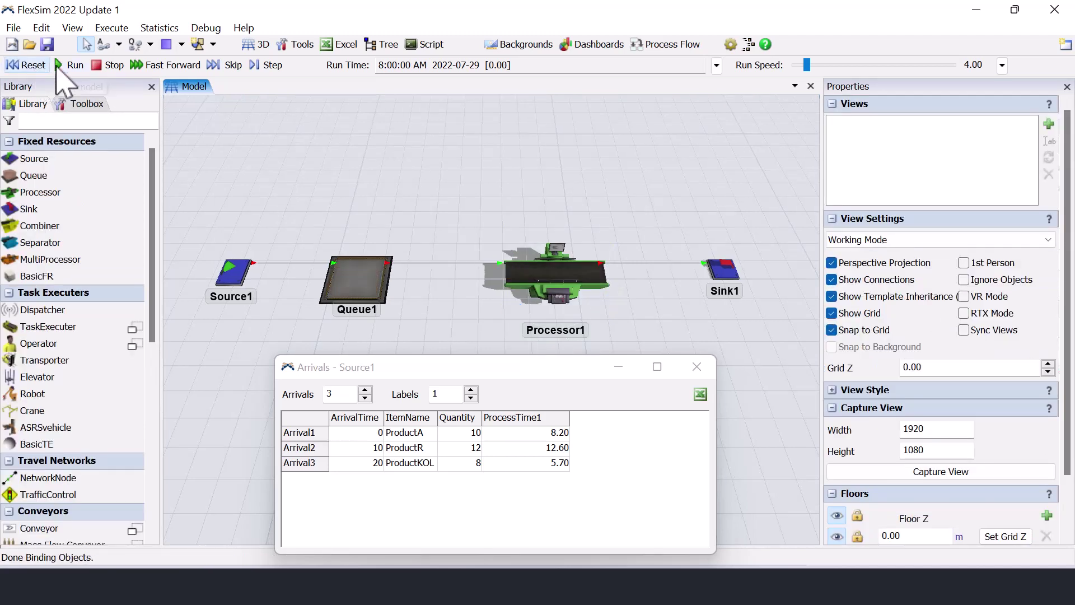
click(70, 65)
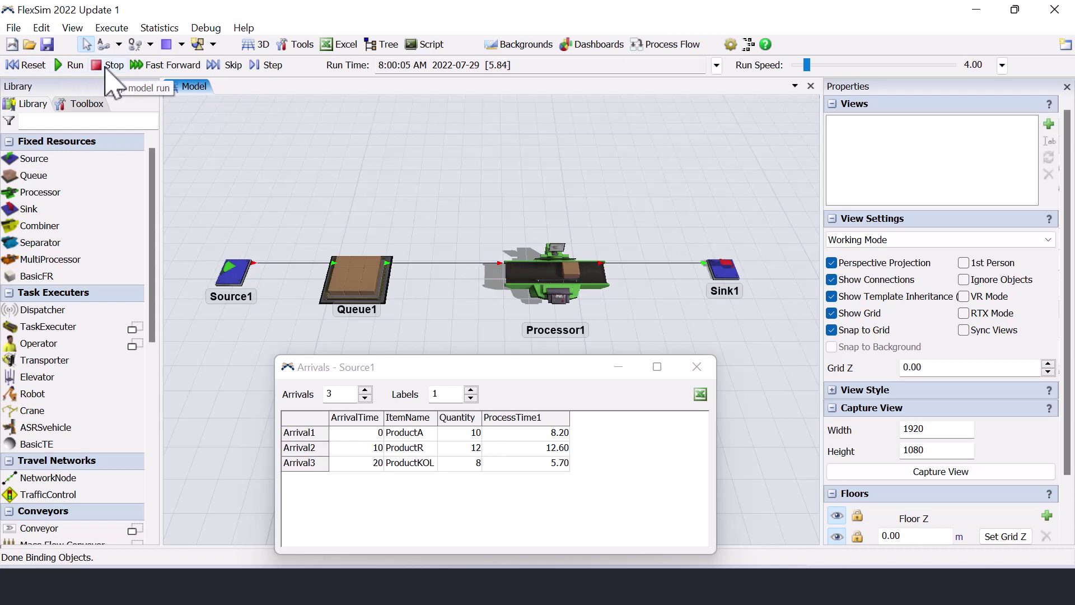
- Stop the run, check Processor1's stay times (5.70–12.60), then resume at a higher run speed
click(107, 68)
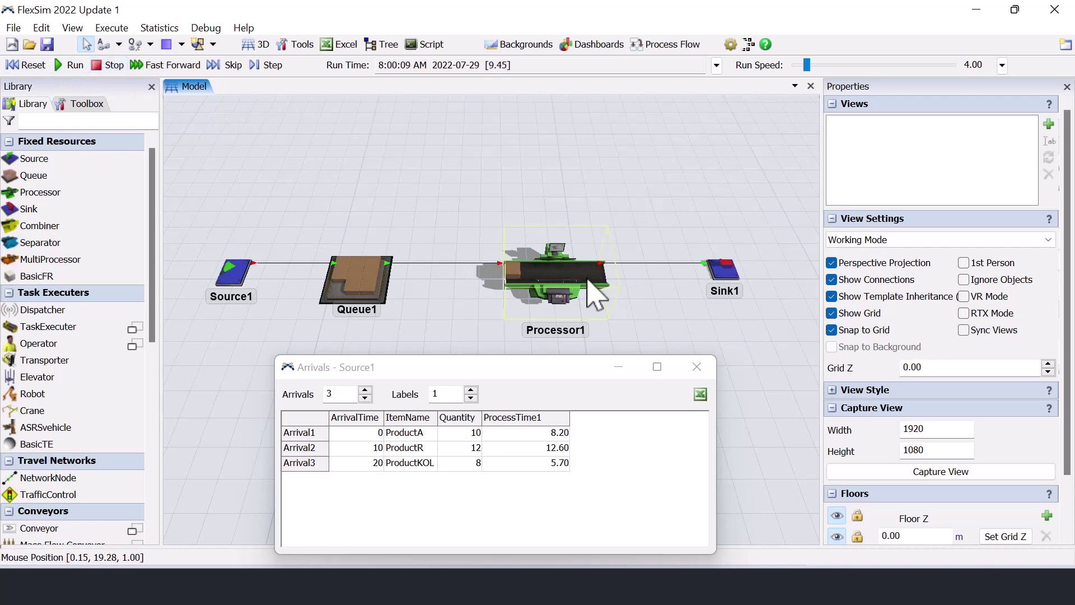
click(565, 288)
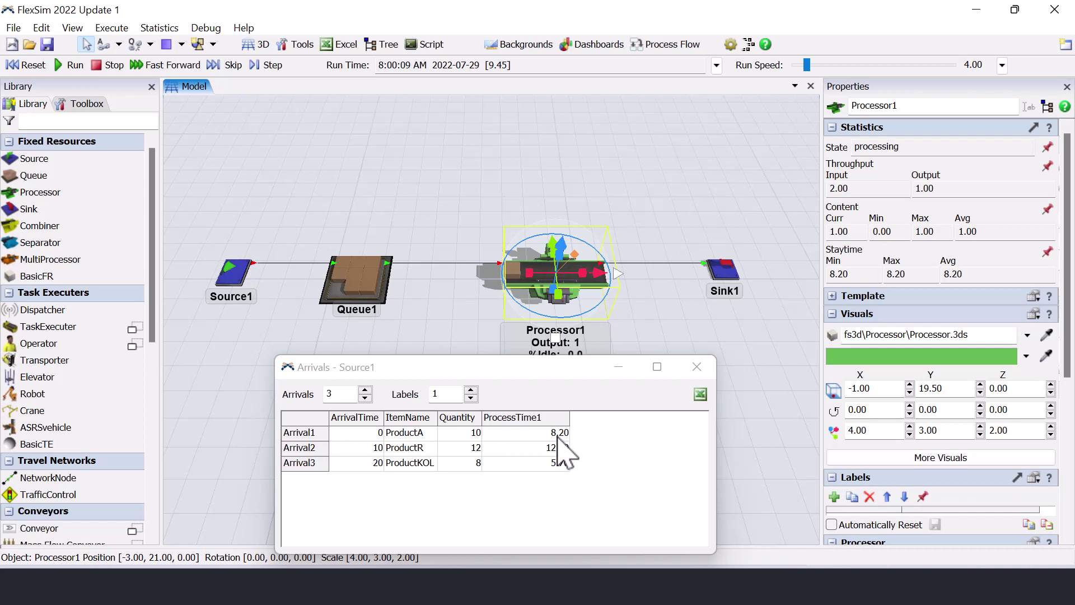
click(70, 65)
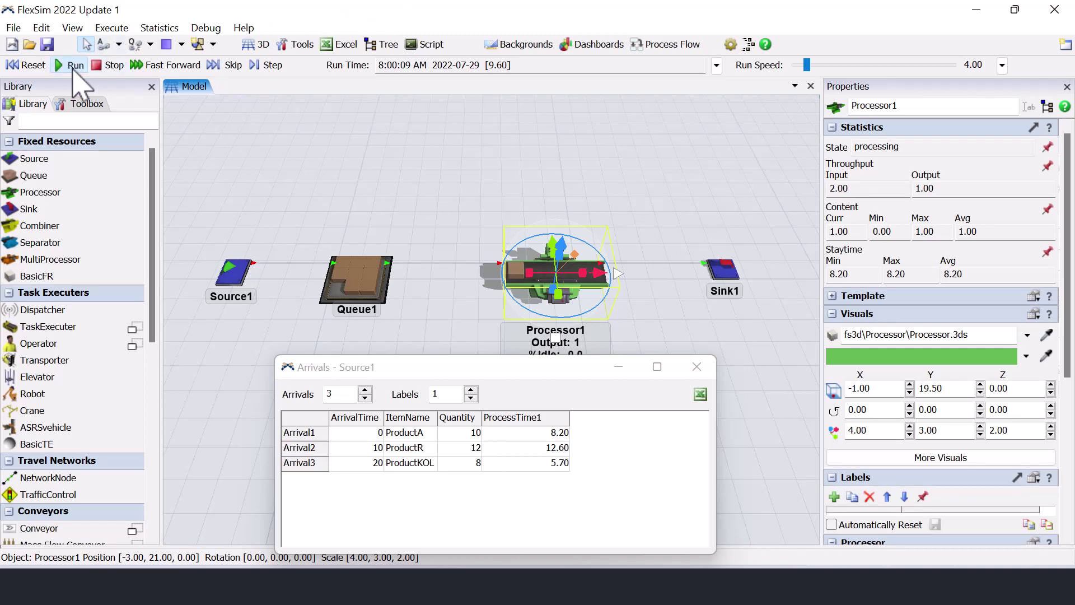
mouse_move(806, 65)
mouse_down()
mouse_move(828, 69)
mouse_move(828, 59)
mouse_move(803, 64)
mouse_up()
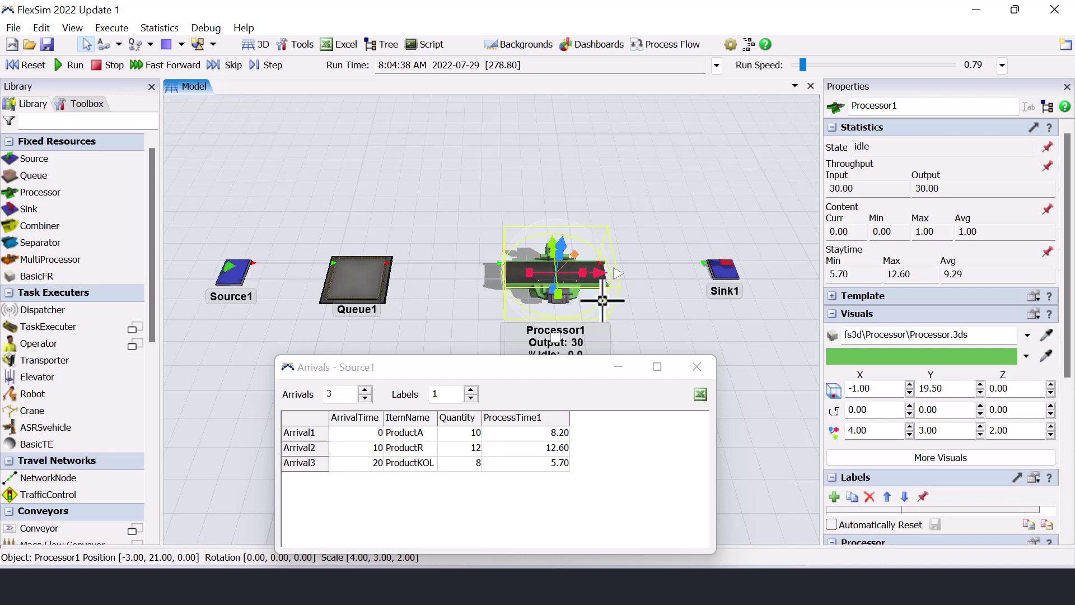
- Rename the ProcessTime1 column to AvgTimePT1 and add a second label column named StdDevPT1
double_click(538, 419)
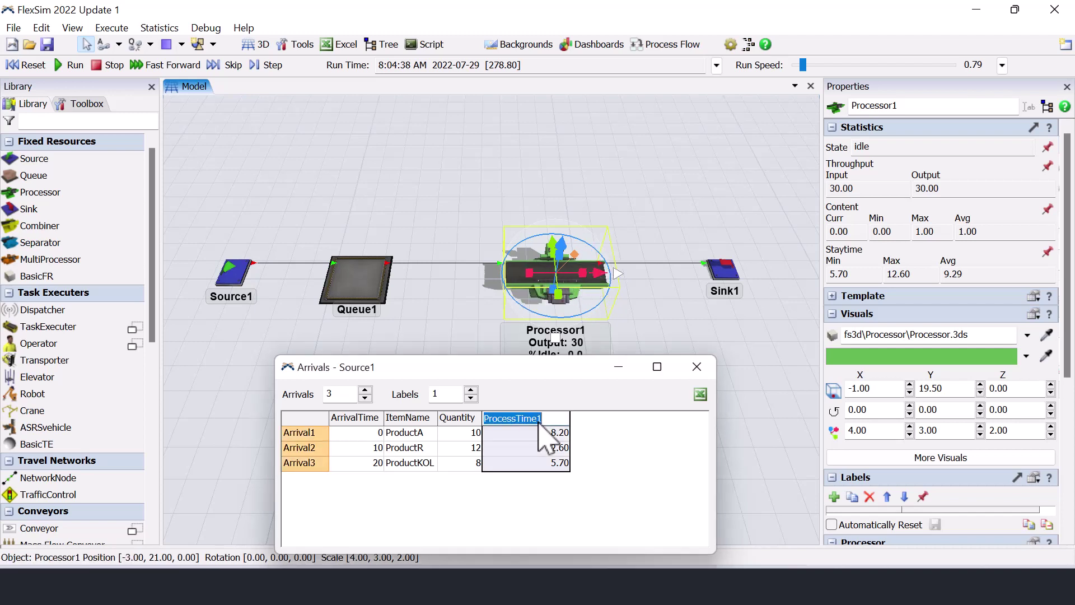
text(AvgTimePT1)
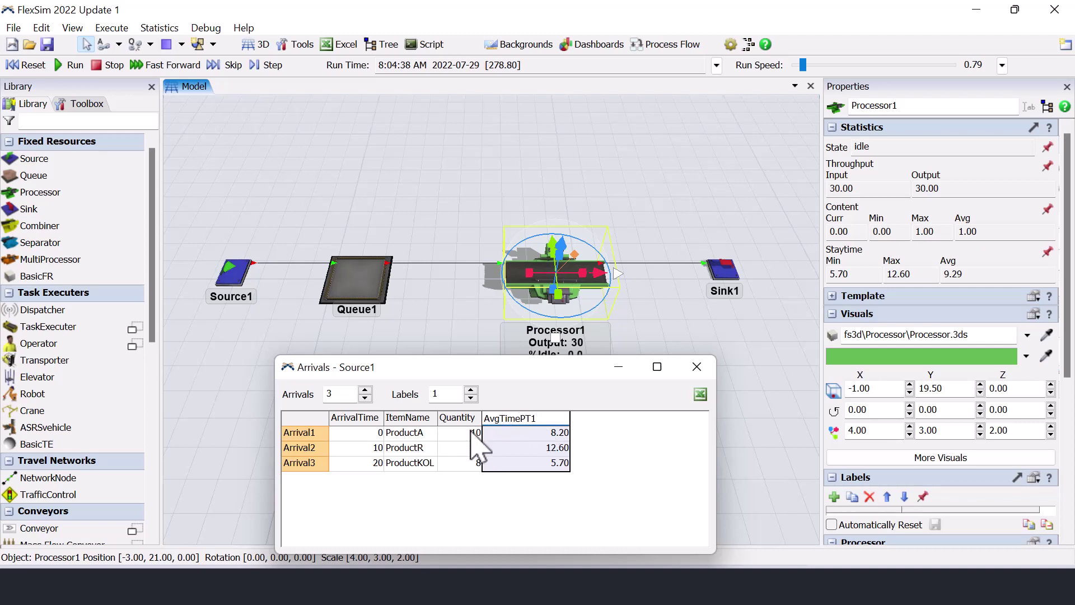
click(470, 390)
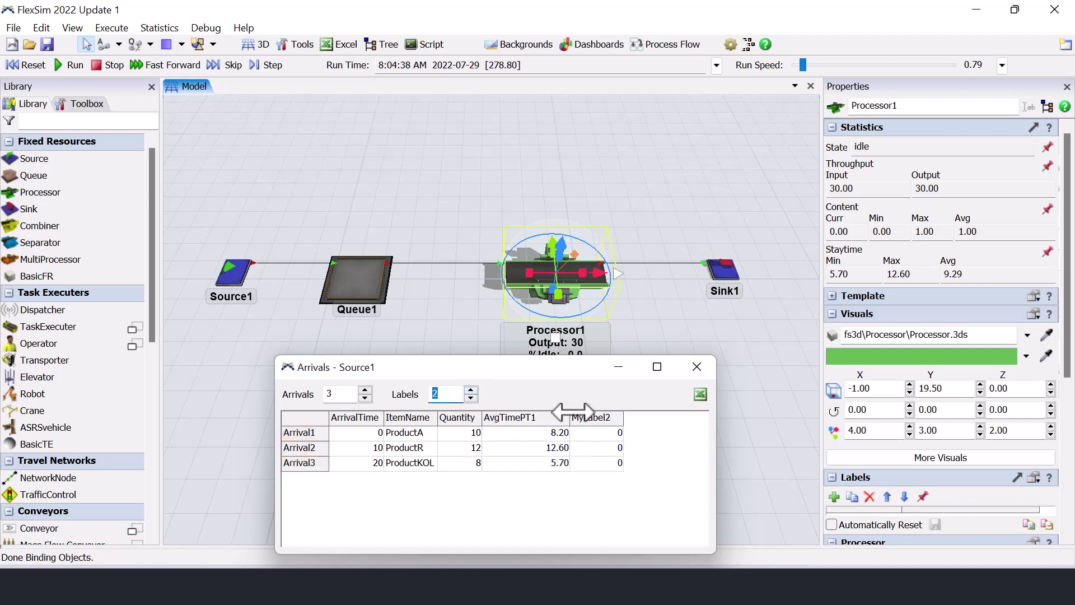
double_click(591, 419)
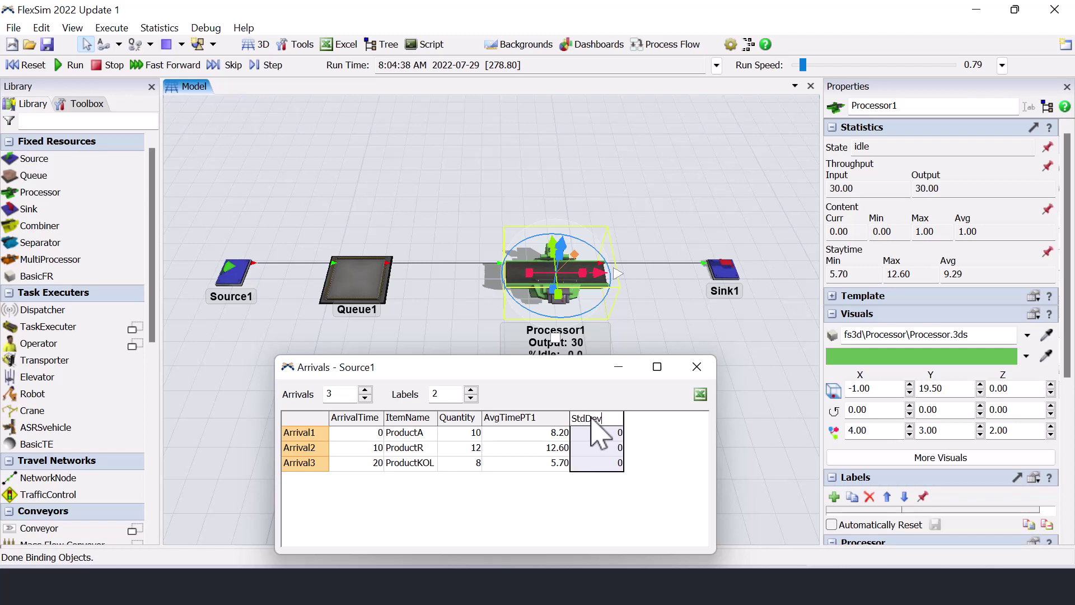
key(Return)
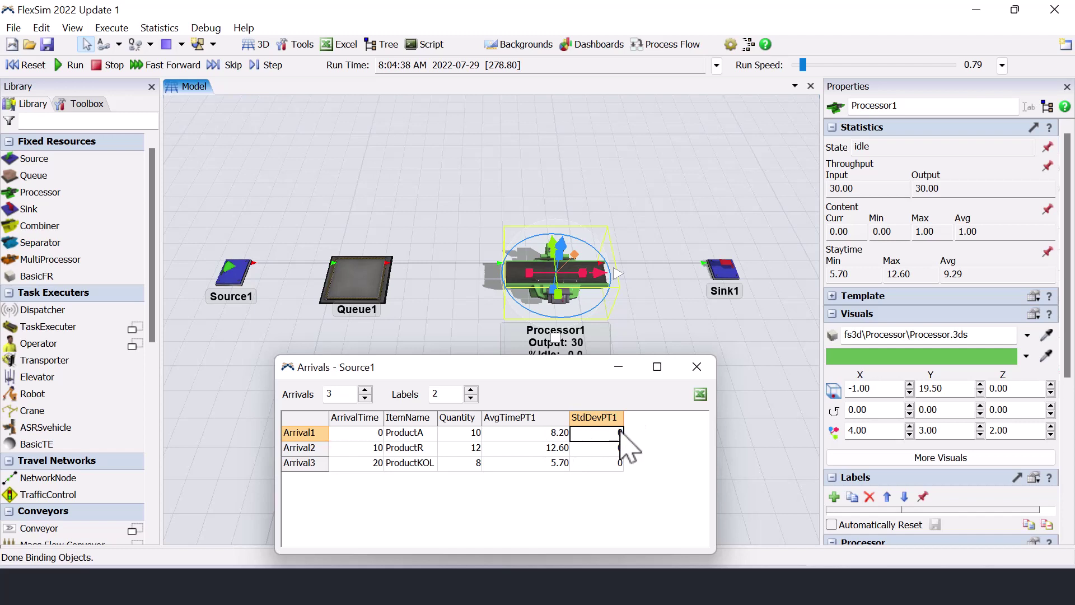
- Enter StdDevPT1 values 1, 2 and 1 for Arrival1, Arrival2 and Arrival3
key(Return)
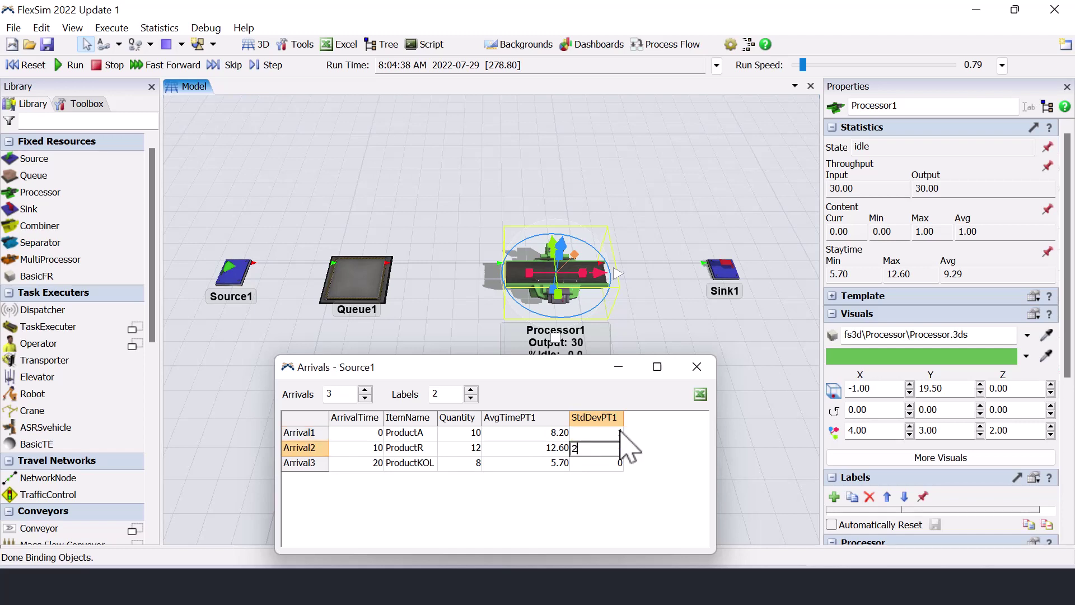
key(Return)
text(1)
click(619, 443)
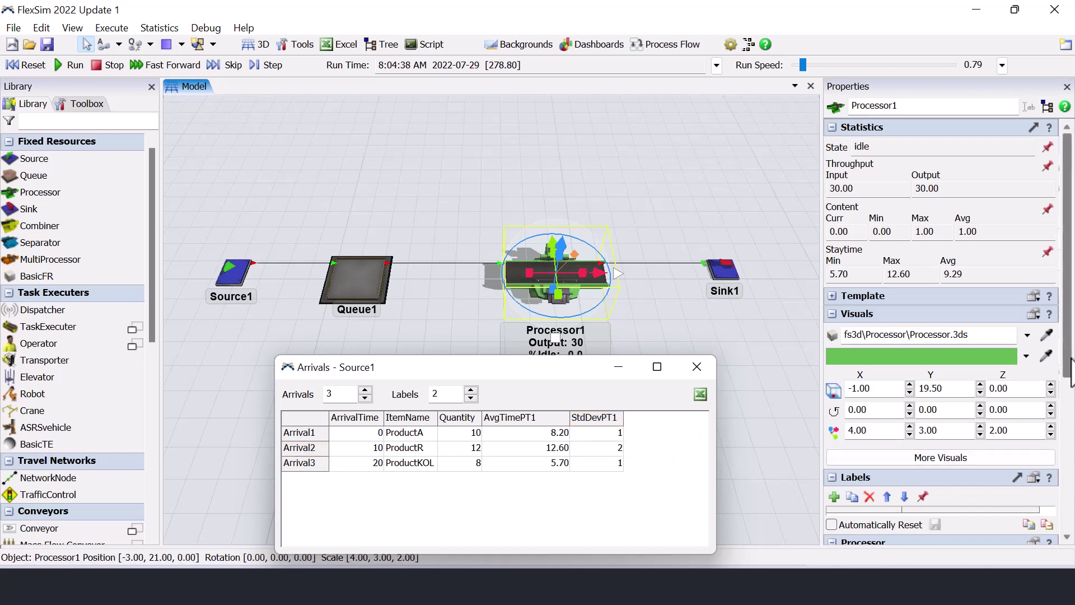
drag(1069, 367, 1069, 493)
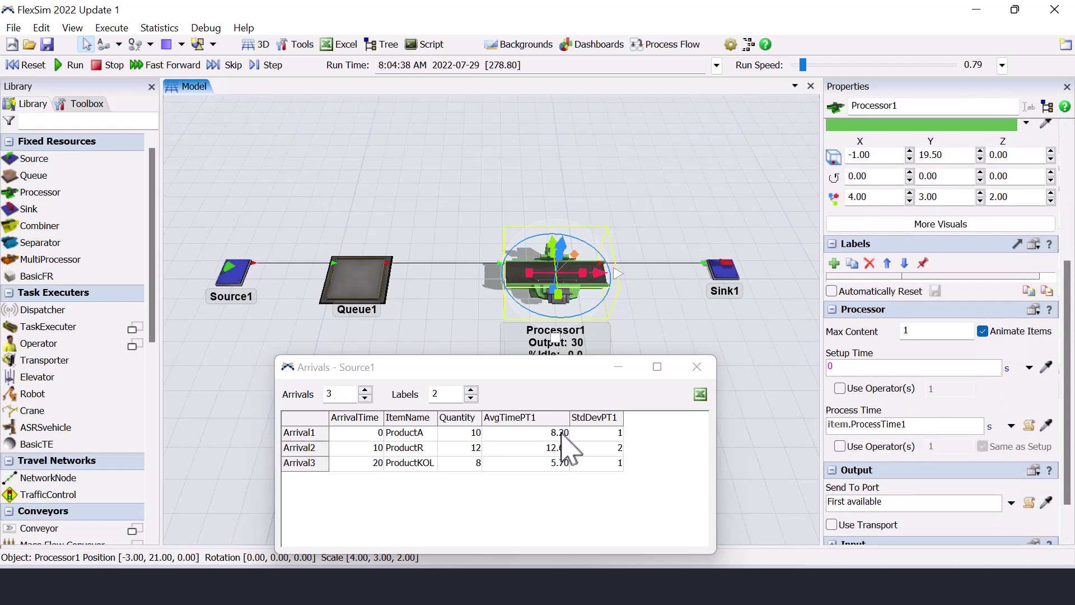
- Set Processor1's process time to a Normal statistical distribution (mean 10.0, standard deviation 2.0)
click(1012, 427)
mouse_move(896, 270)
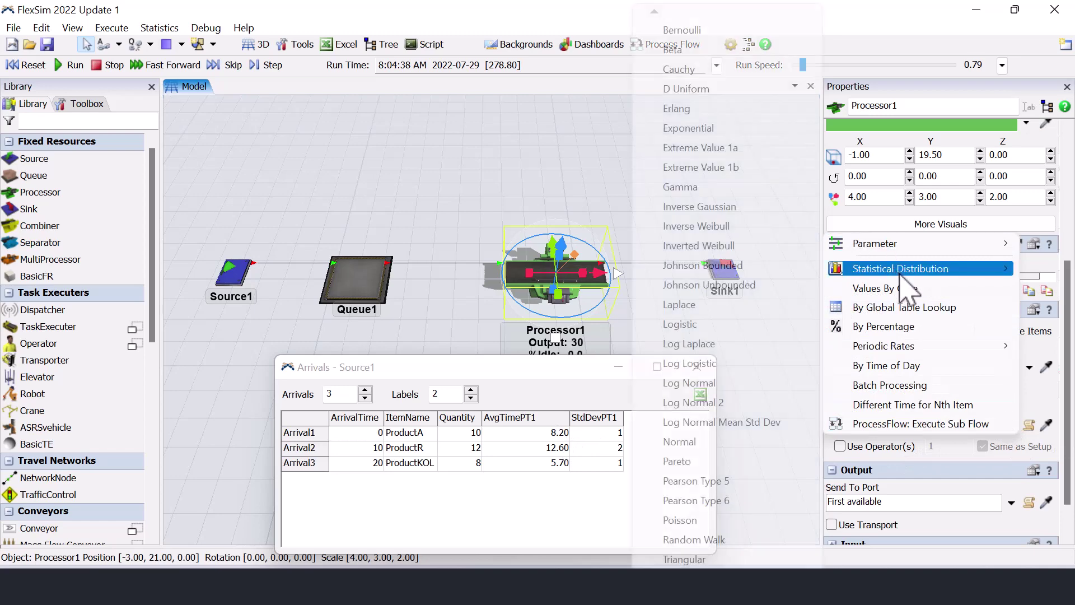
click(680, 441)
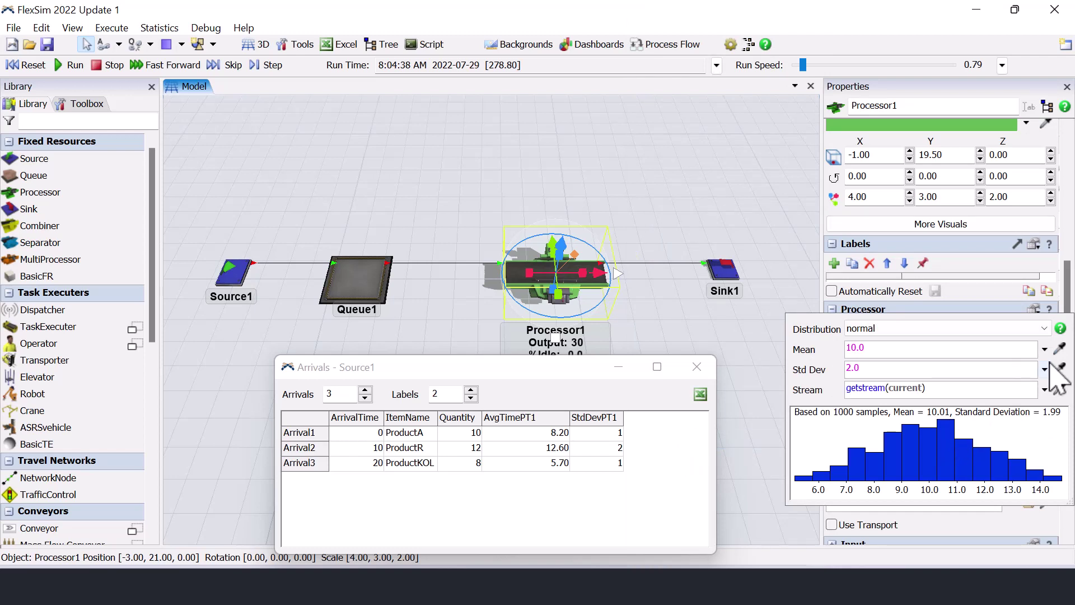
- Reset and run the model, then set the normal distribution's mean to item.AvgTimePT1 from Queue1
click(26, 65)
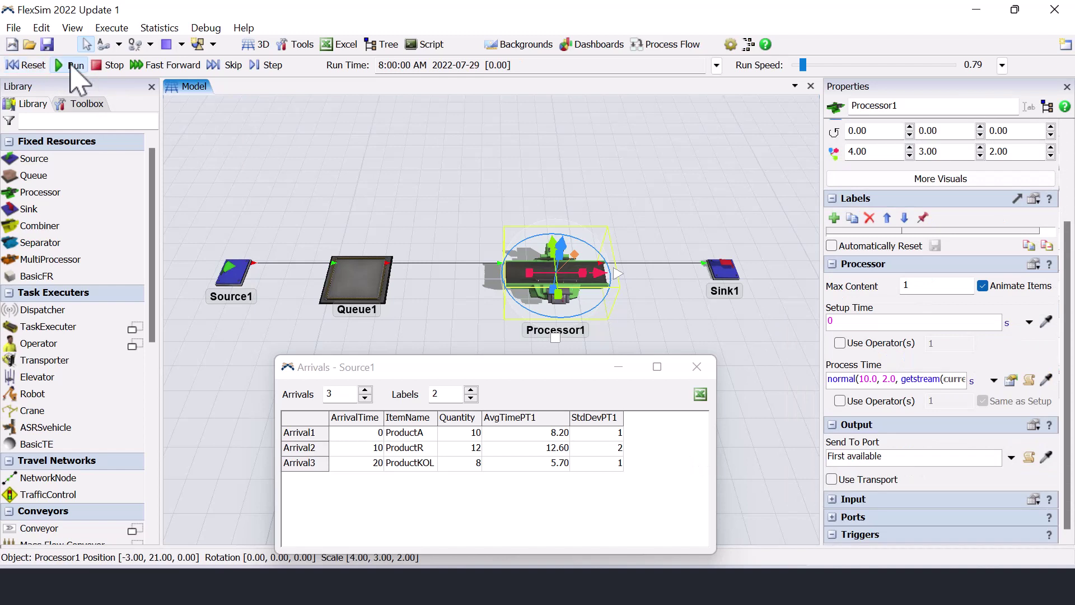
click(72, 65)
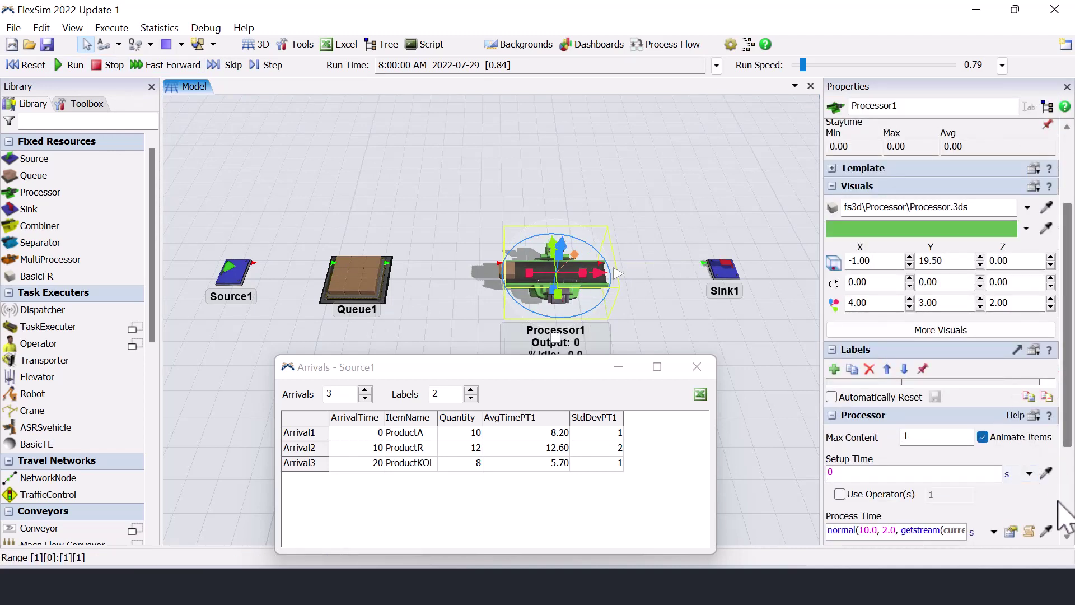
scroll(1070, 435, down, 3)
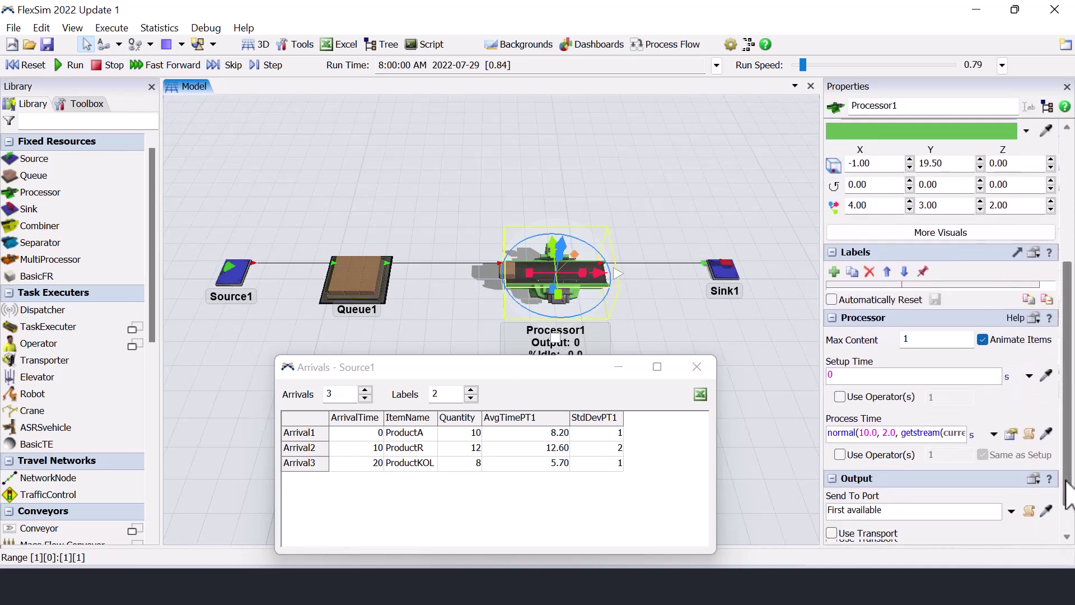
click(1010, 380)
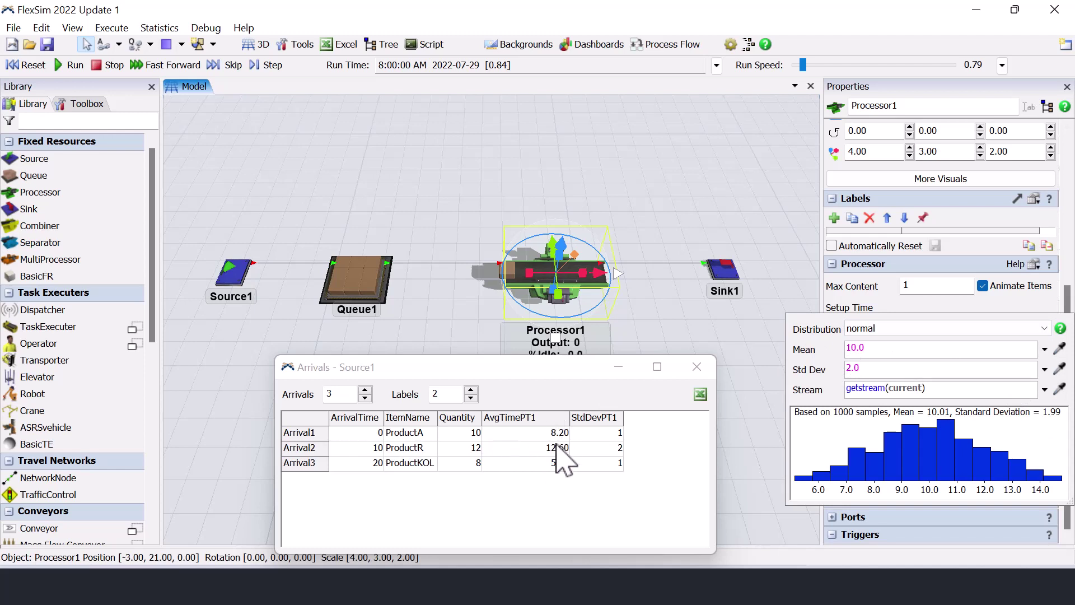
click(1060, 349)
mouse_move(375, 271)
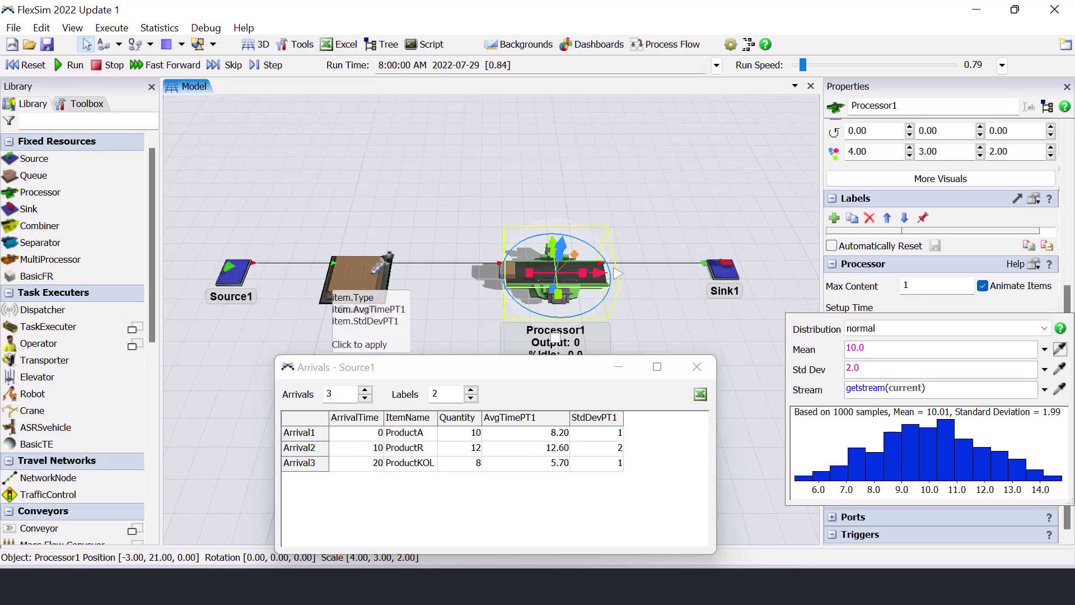
click(392, 309)
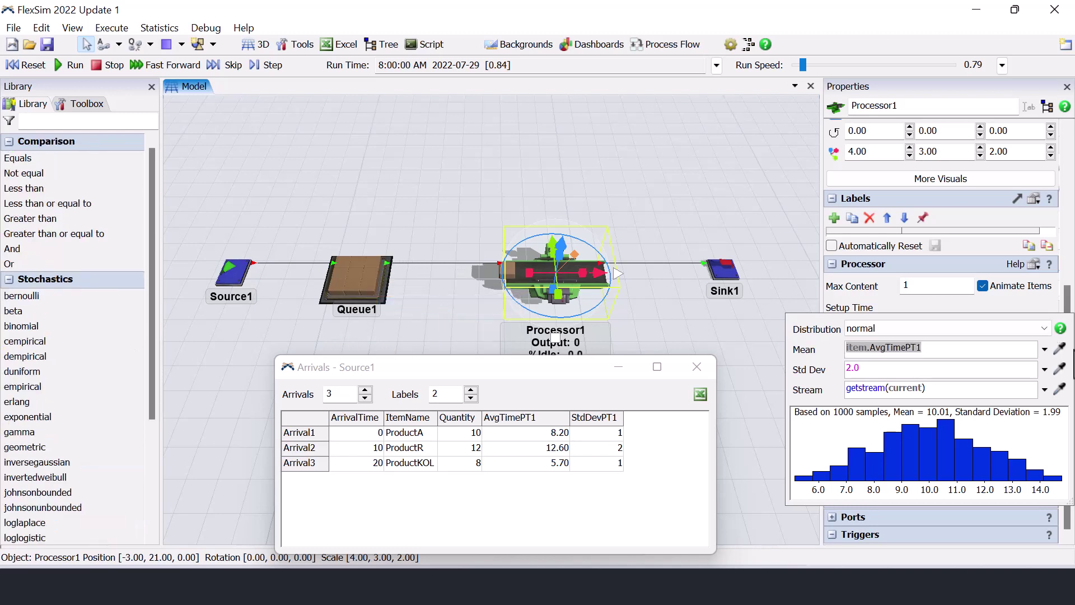
- Set the normal distribution's standard deviation to the item label item.StdDevPT1
click(857, 370)
key(BackSpace)
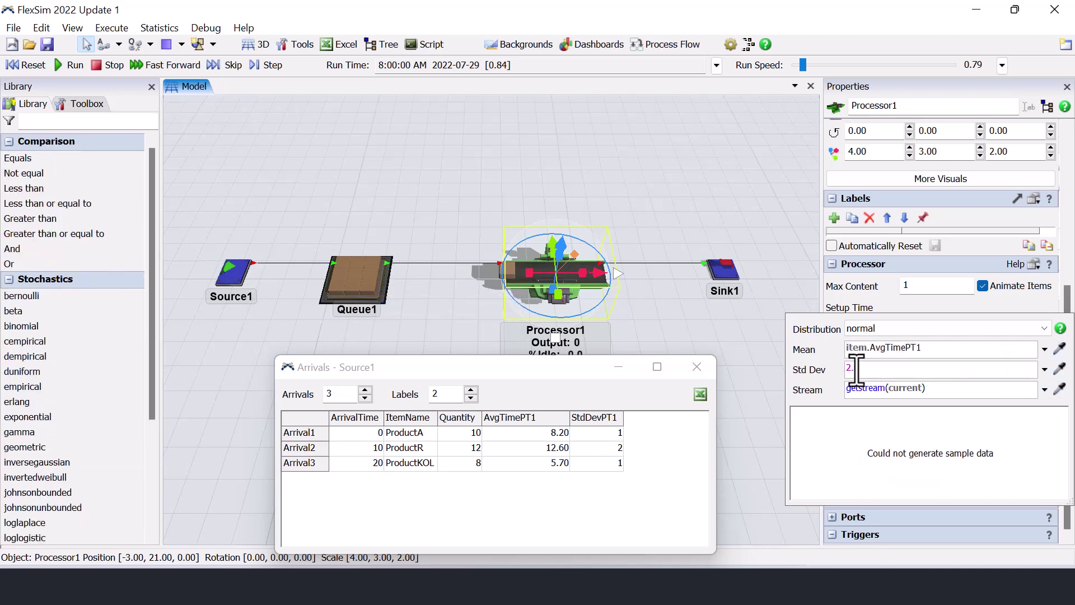
text(0)
click(1060, 368)
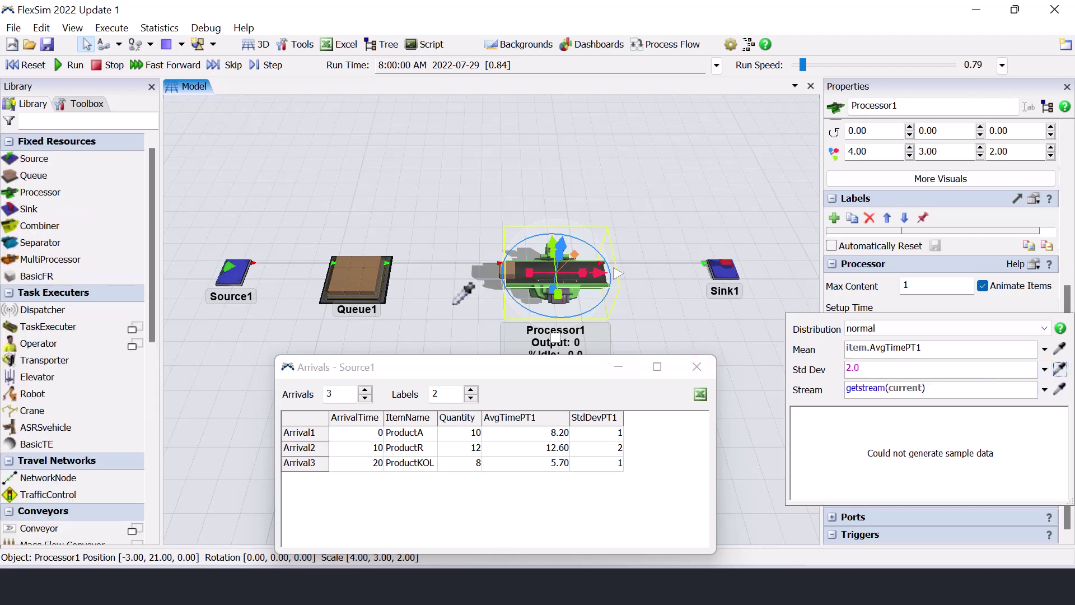
mouse_move(381, 272)
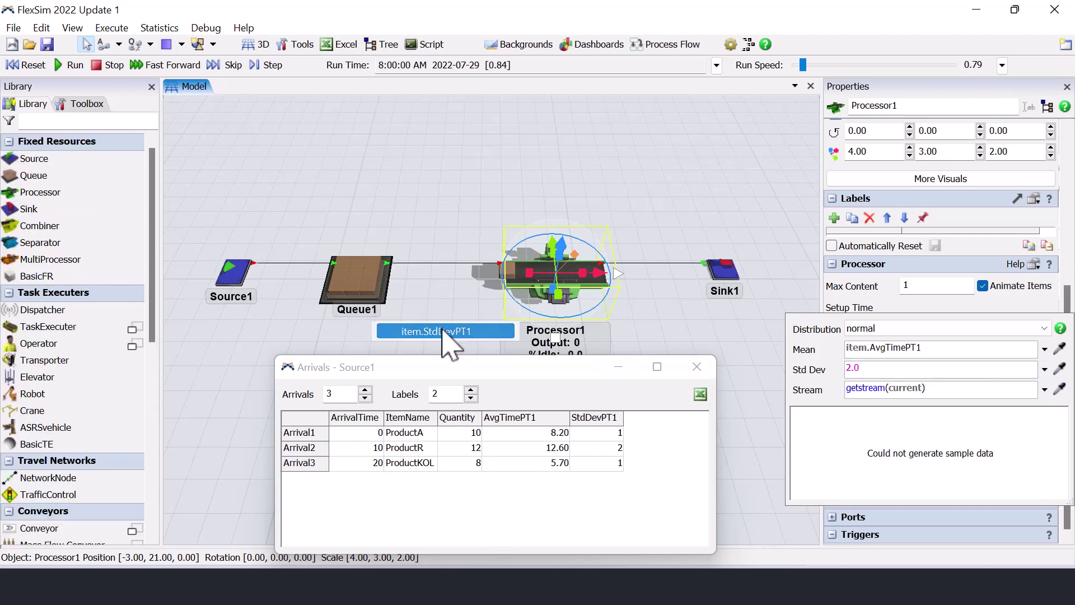
click(443, 329)
- Reset and rerun at speed 6.79, then inspect ProductA's labels: AvgTimePT1 8.20, StdDevPT1 1
click(392, 196)
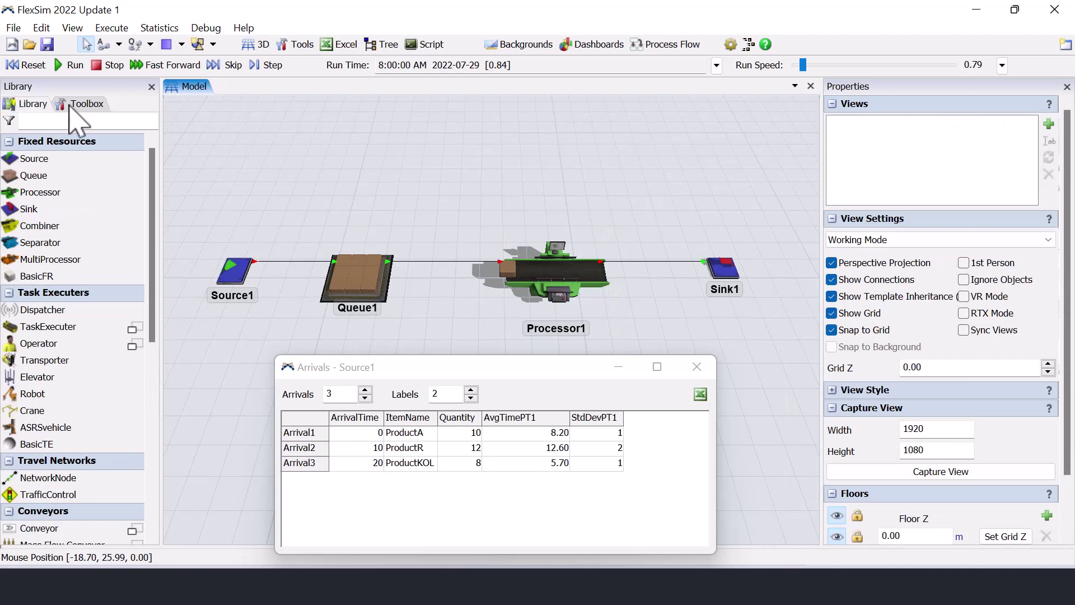
click(39, 64)
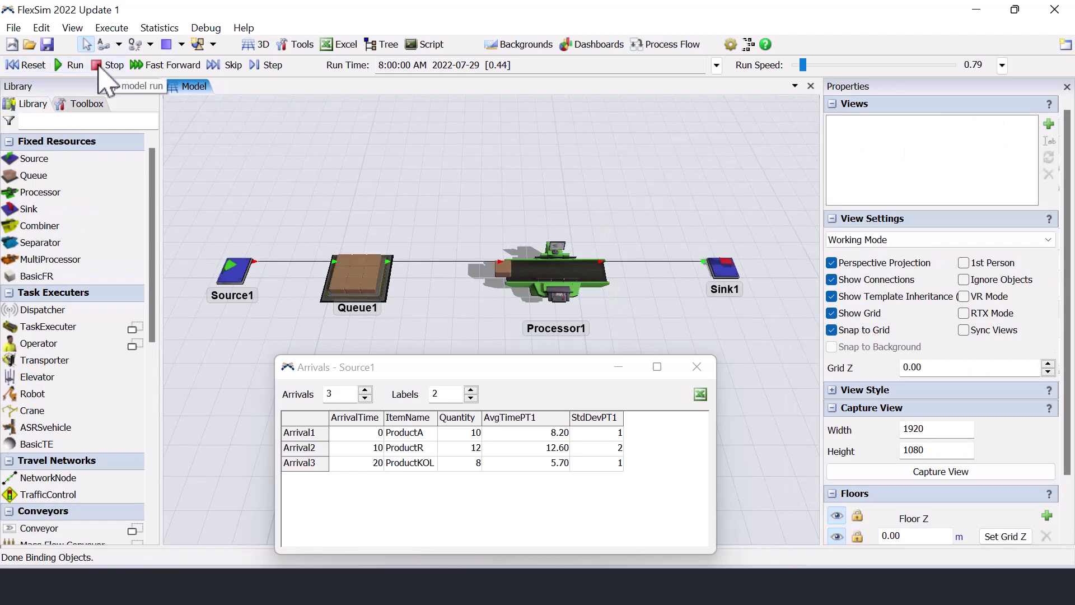
drag(802, 65, 810, 66)
click(555, 274)
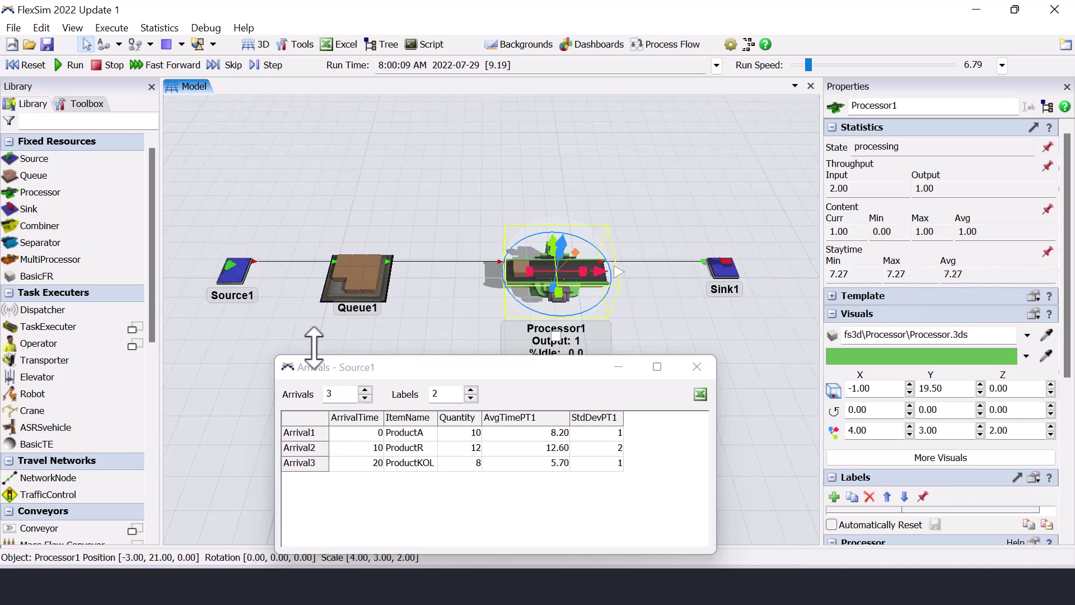
click(70, 65)
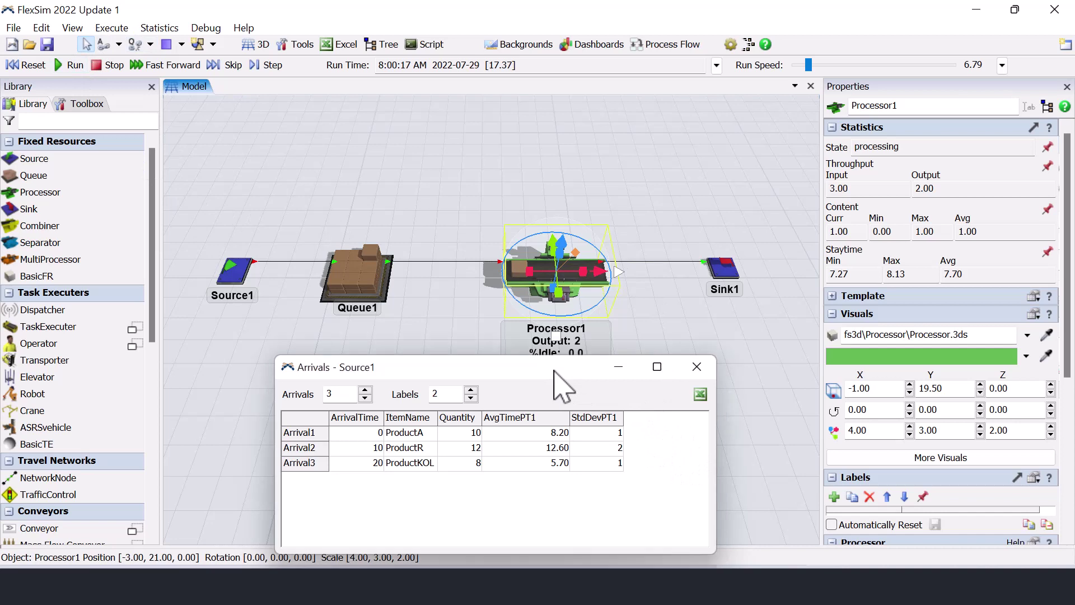
click(714, 339)
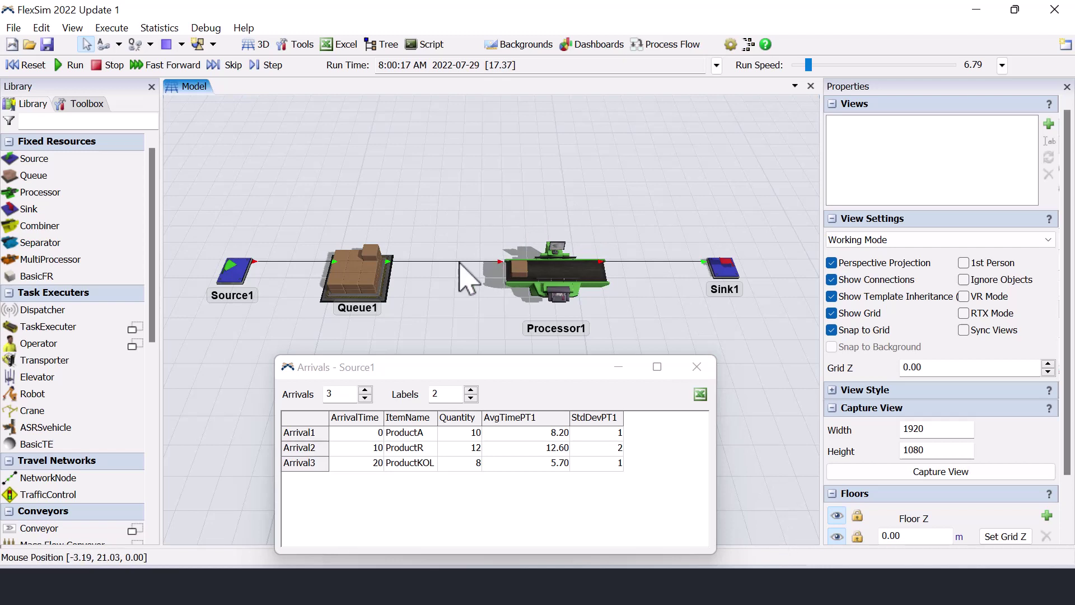
click(527, 285)
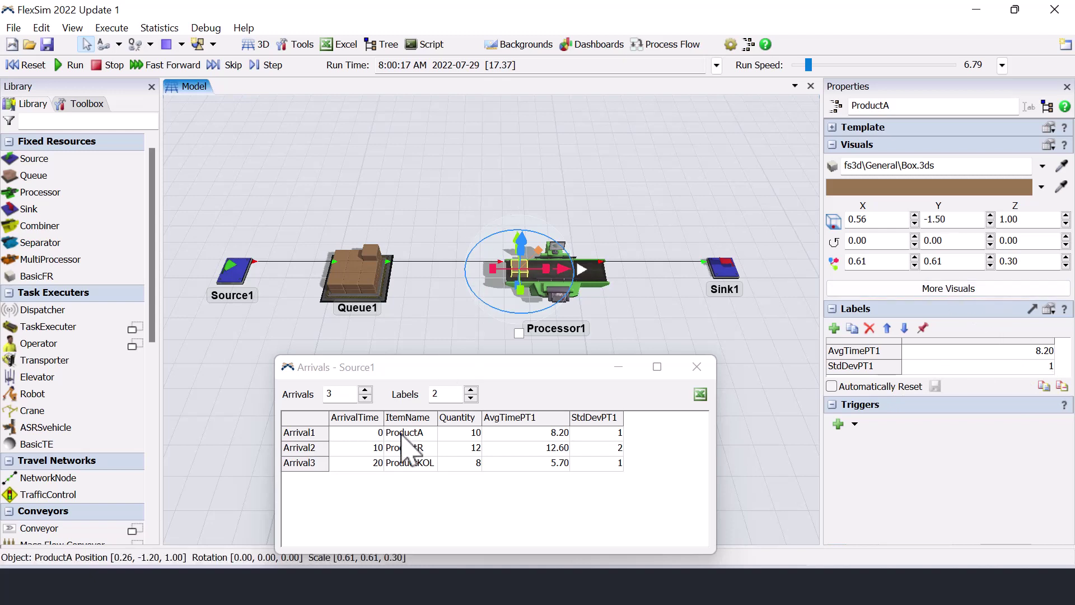
- Add a general process flow holding a schedule-based Source activity, then close its tab
click(421, 198)
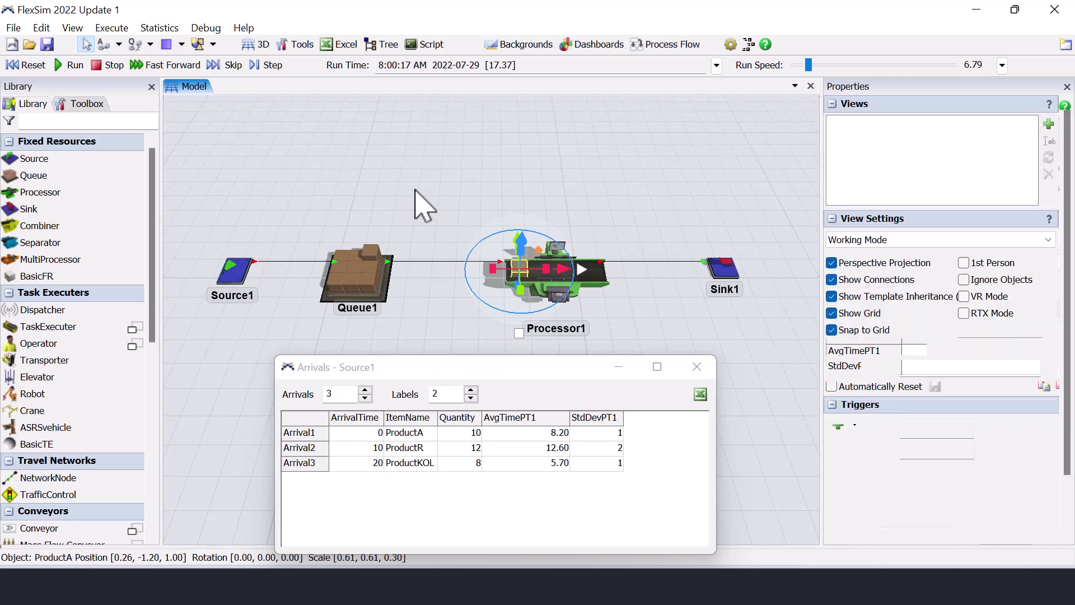
click(677, 46)
click(688, 65)
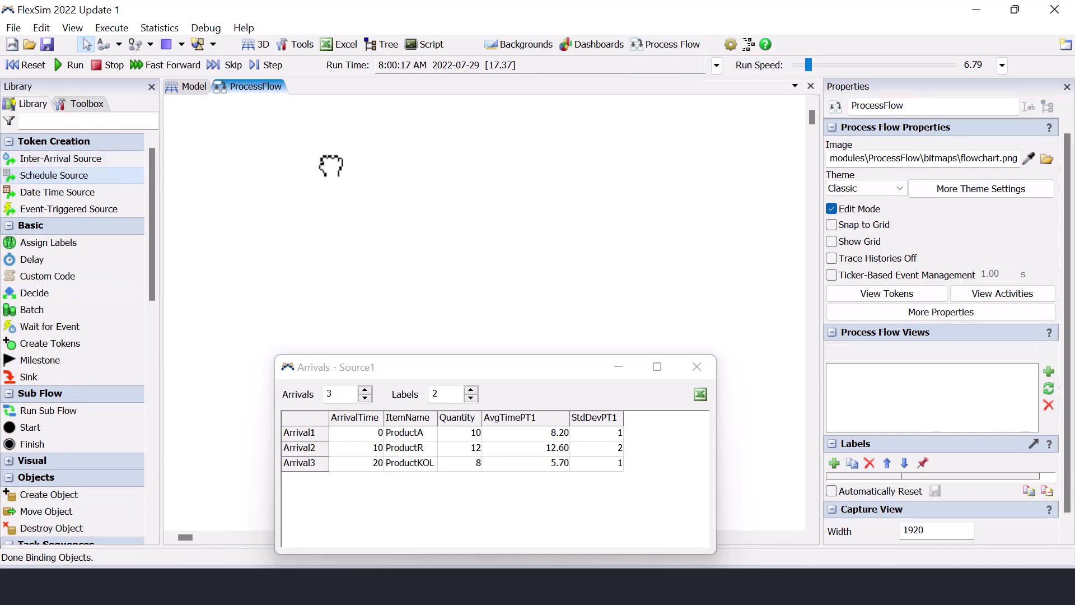
drag(330, 165, 369, 184)
double_click(346, 178)
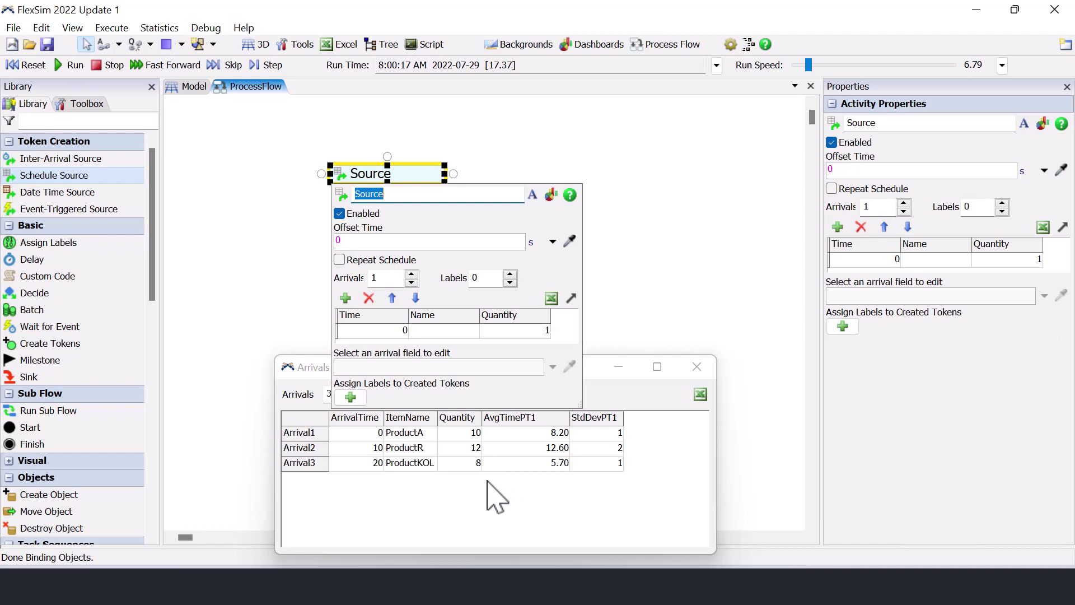
click(502, 163)
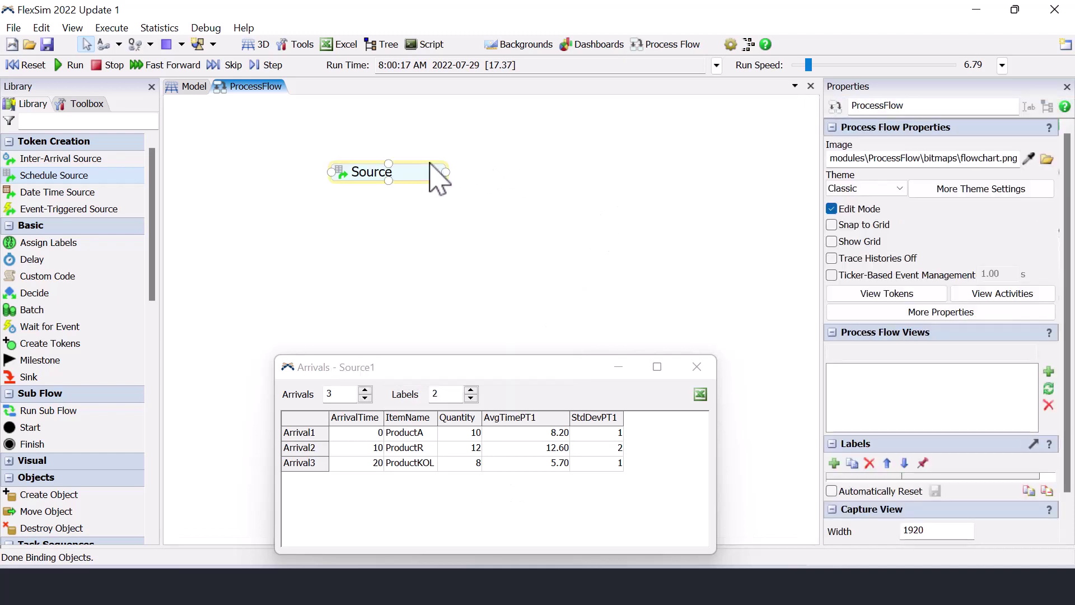
click(810, 86)
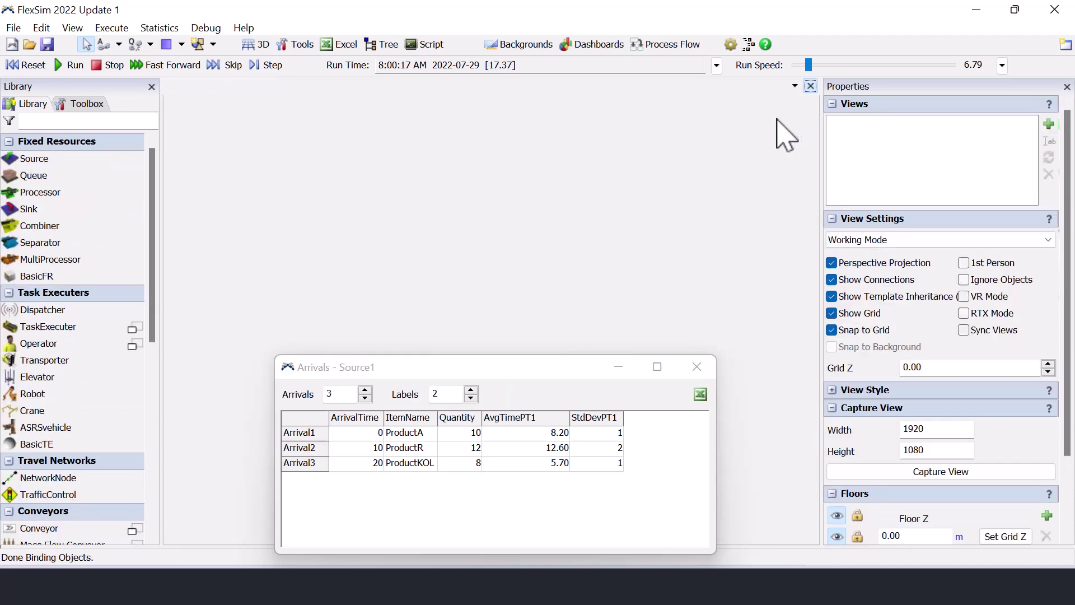